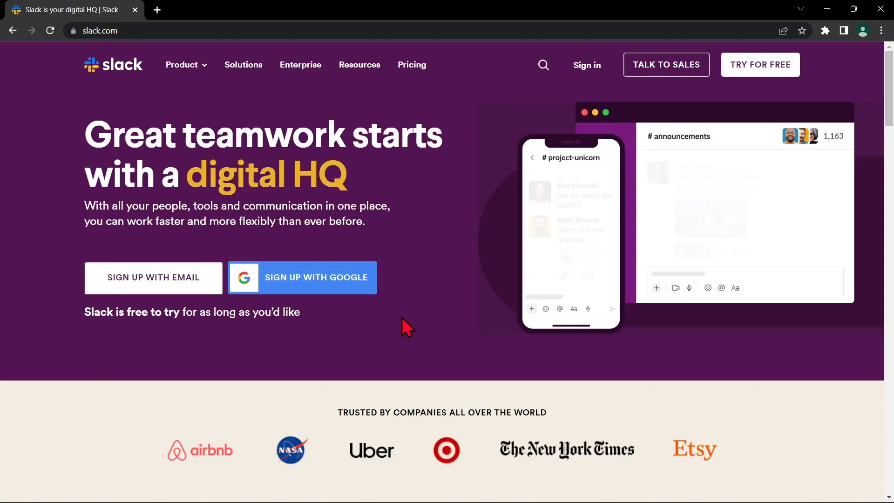
- Browse Slack's Solutions page, then return to the Slack home page
{"action": "left_click", "coordinate": [241, 68]}
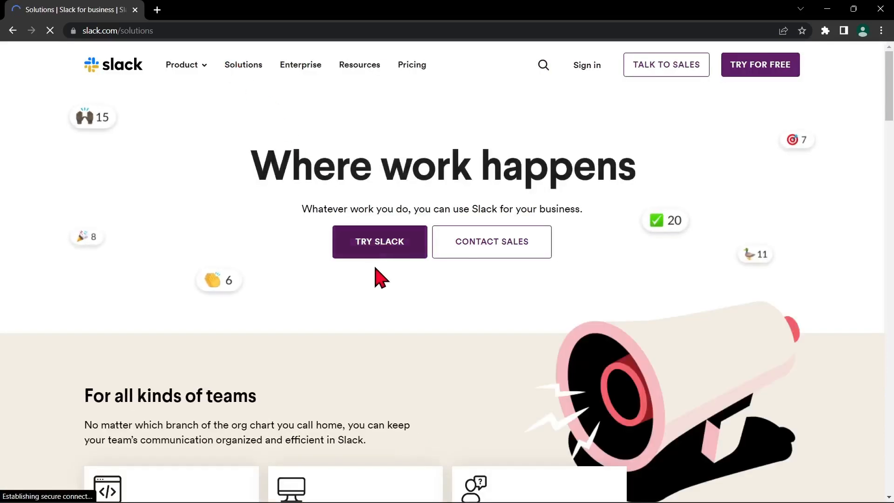
{"action": "scroll", "coordinate": [379, 281], "scroll_direction": "down", "scroll_amount": 5}
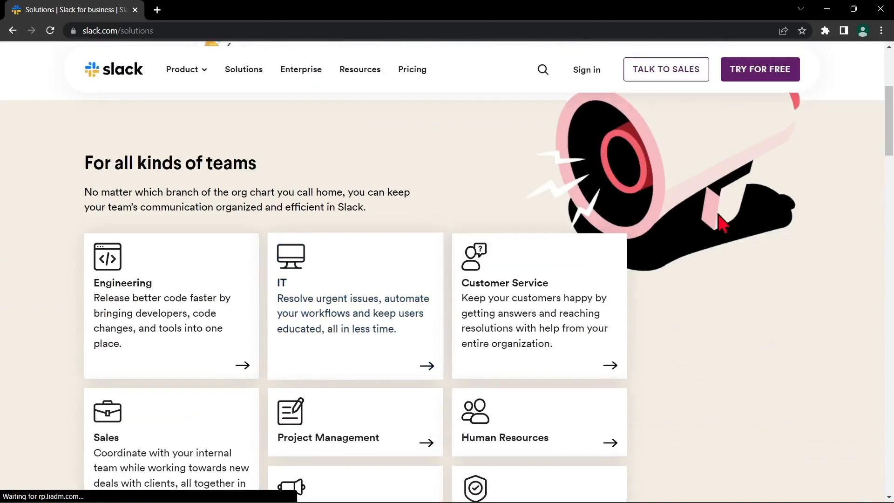
{"action": "scroll", "coordinate": [771, 274], "scroll_direction": "down", "scroll_amount": 1}
{"action": "scroll", "coordinate": [772, 275], "scroll_direction": "up", "scroll_amount": 1}
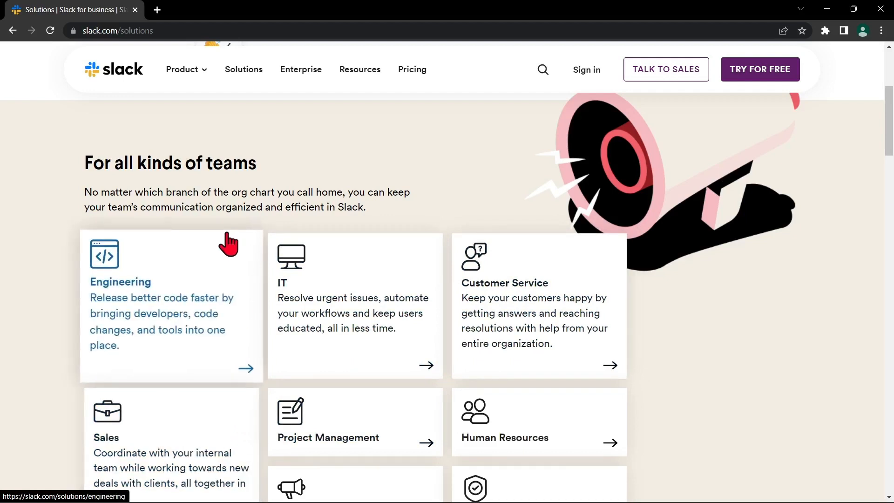
{"action": "scroll", "coordinate": [215, 191], "scroll_direction": "up", "scroll_amount": 1}
{"action": "scroll", "coordinate": [215, 191], "scroll_direction": "up", "scroll_amount": 4}
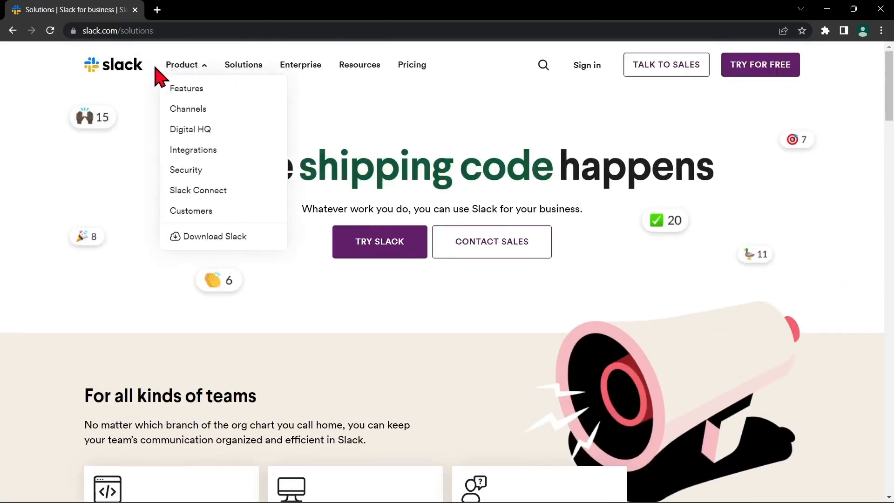
{"action": "left_click", "coordinate": [12, 31]}
{"action": "left_click", "coordinate": [68, 31]}
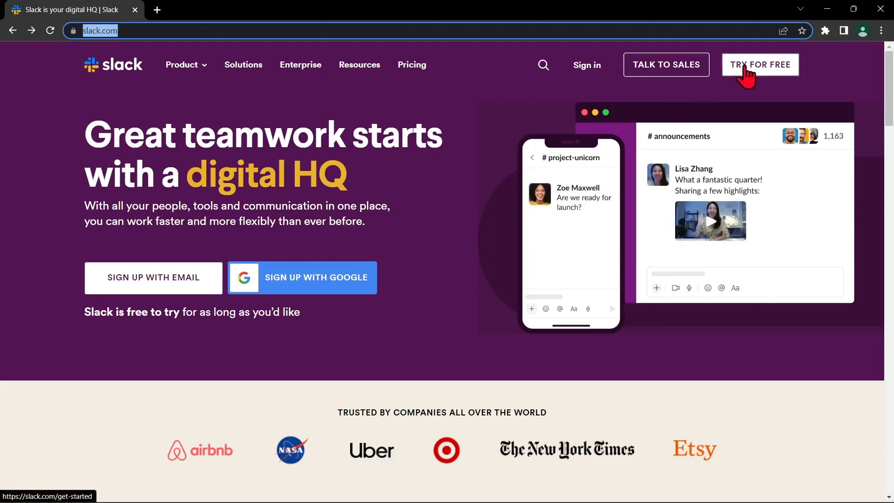
- Sign up for Slack free with the existing Google account and start creating a new workspace
{"action": "left_click", "coordinate": [777, 67]}
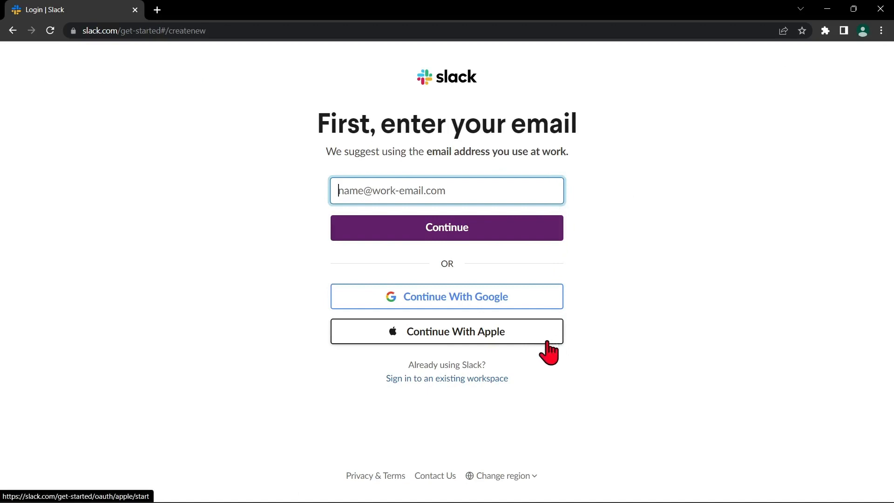
{"action": "left_click", "coordinate": [551, 309]}
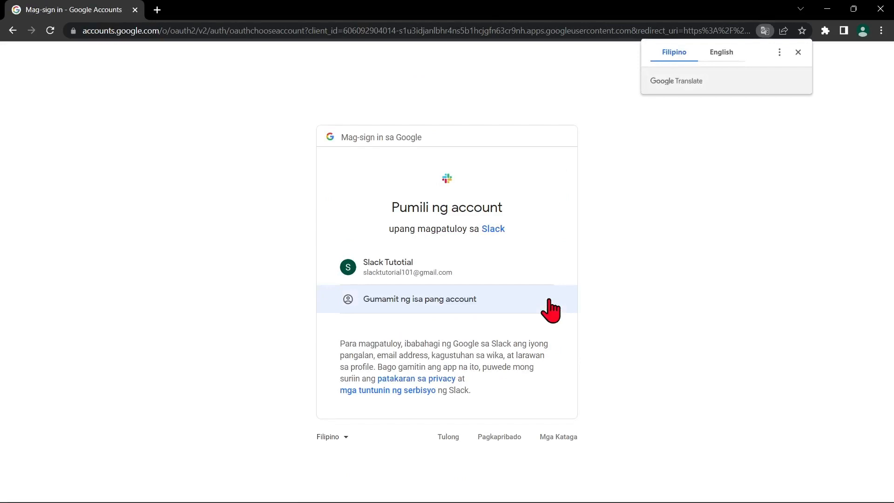
{"action": "left_click", "coordinate": [516, 284]}
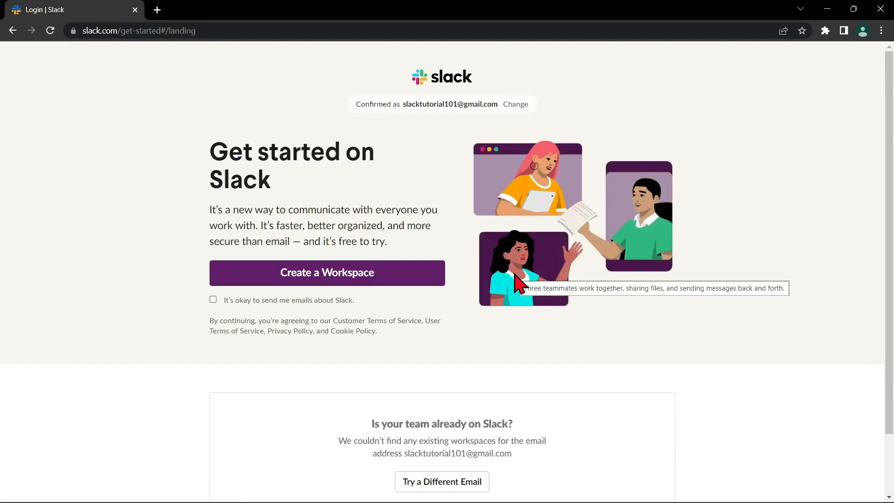
{"action": "left_click", "coordinate": [377, 276]}
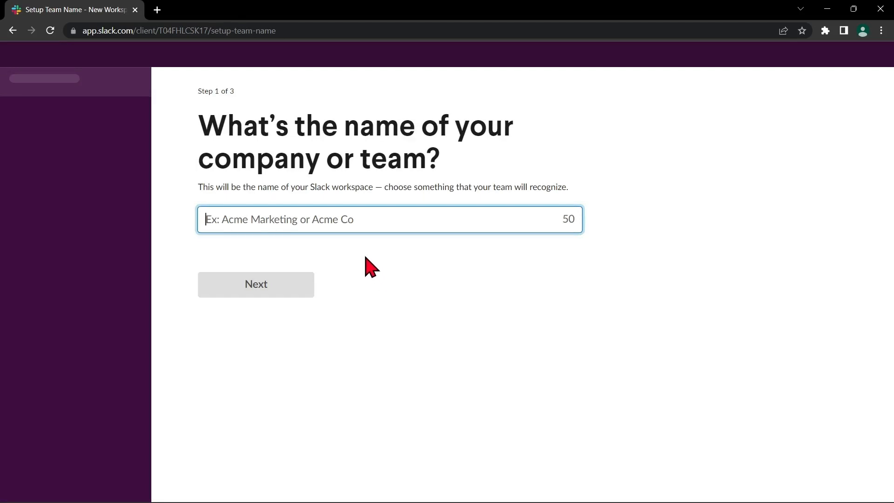
- Enter 'Youtube Channel' as the team name and continue to the invite step
{"action": "type", "text": "Youtube Channel"}
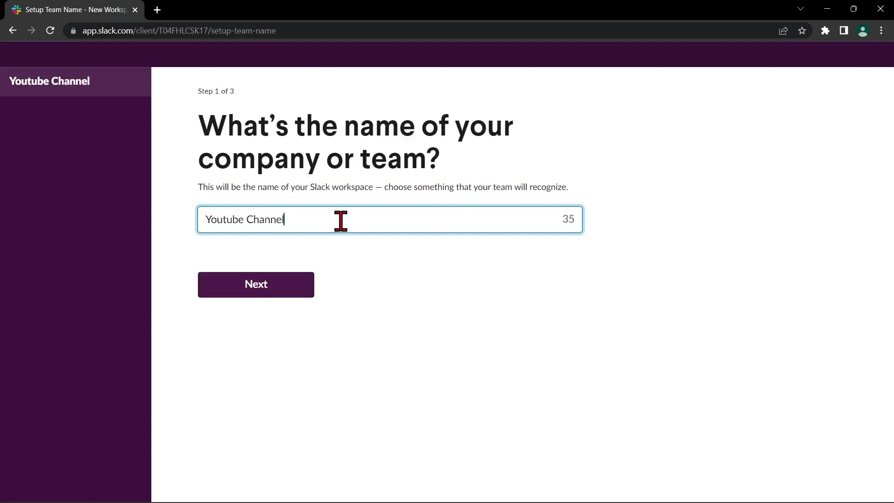
{"action": "left_click", "coordinate": [306, 292]}
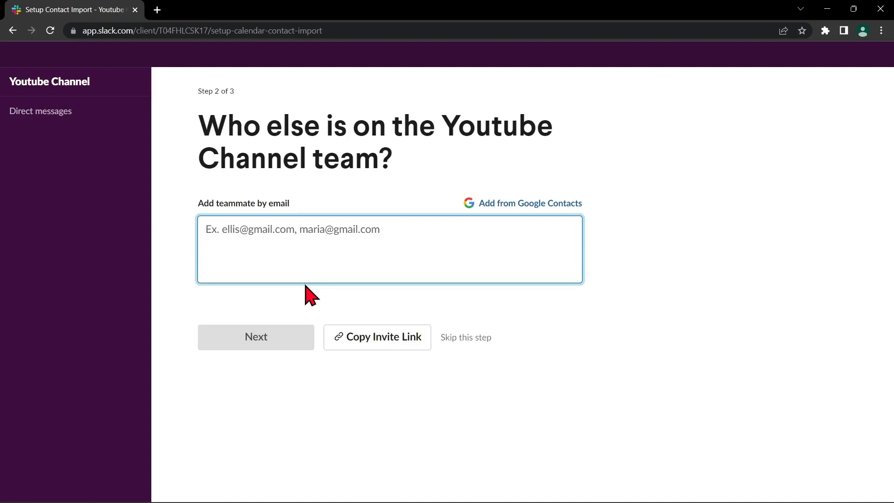
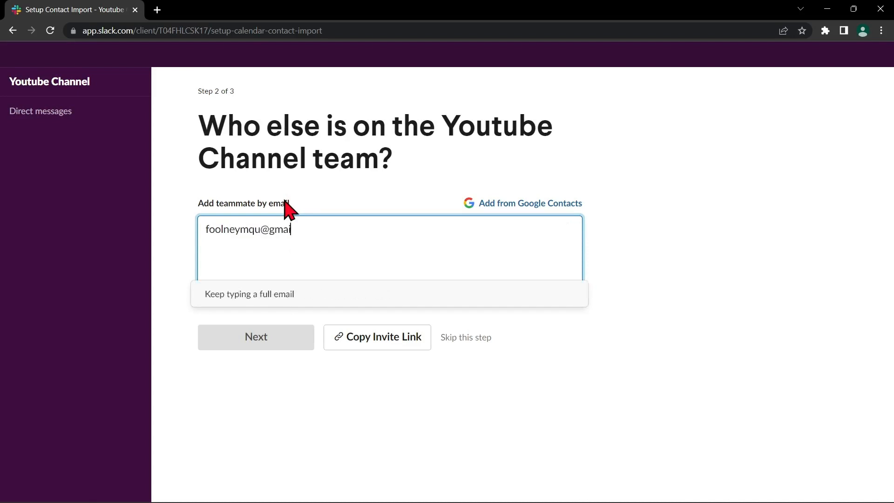
- Add one teammate as an invitee by their e-mail address and continue
{"action": "left_click", "coordinate": [325, 309]}
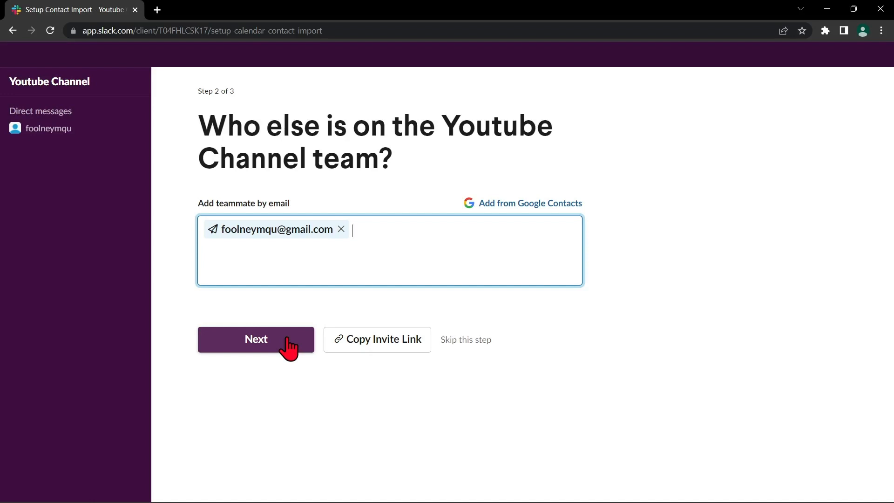
{"action": "left_click", "coordinate": [288, 343]}
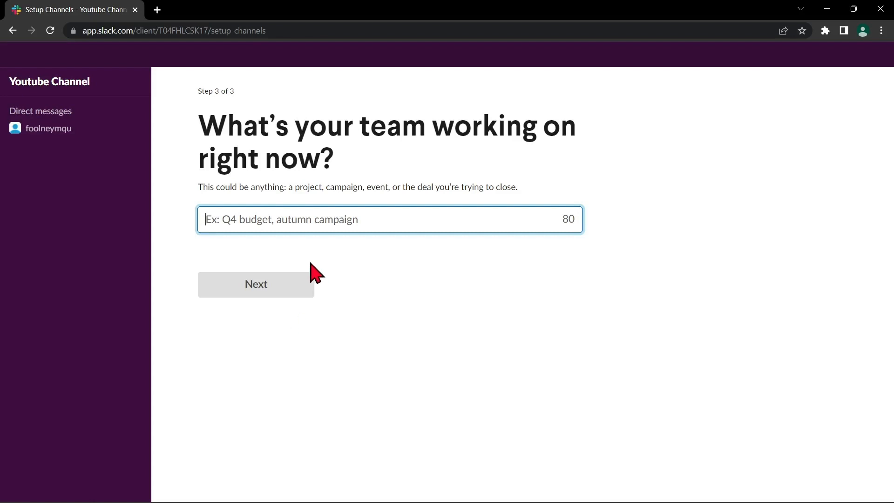
- Answer 'Video Creating' as the team's current project to finish setup
{"action": "type", "text": "Vide"}
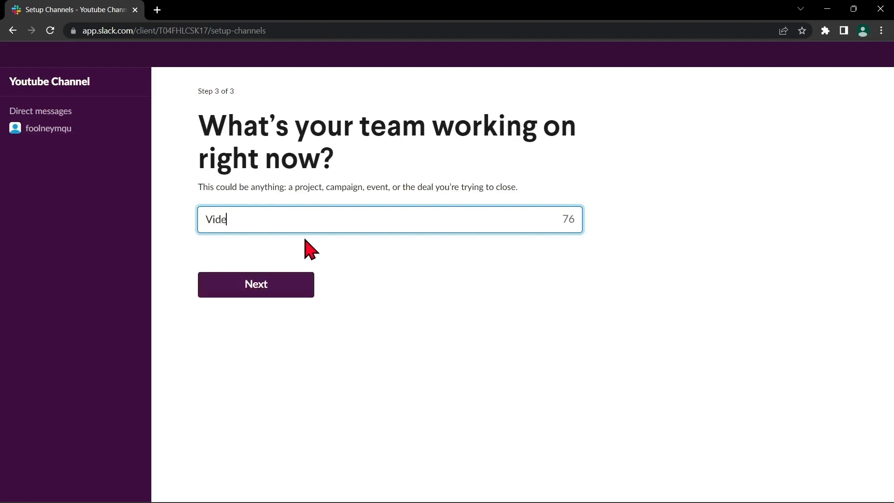
{"action": "type", "text": "o Creating"}
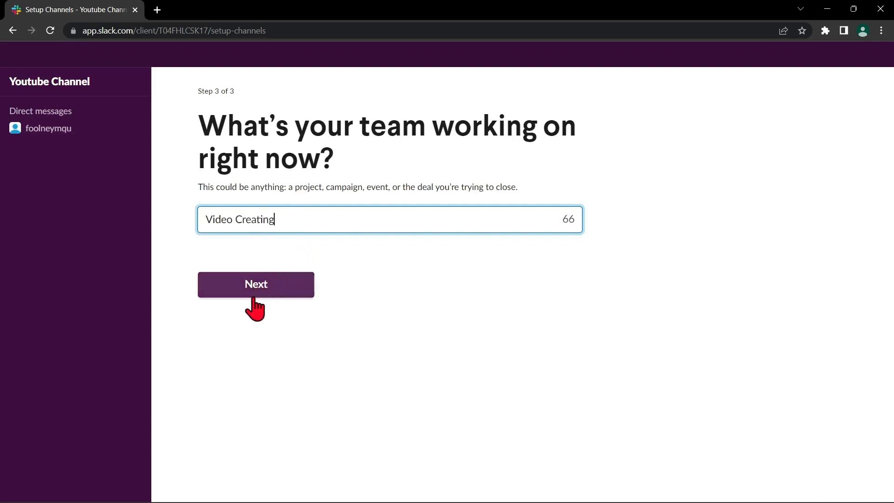
{"action": "left_click", "coordinate": [267, 306]}
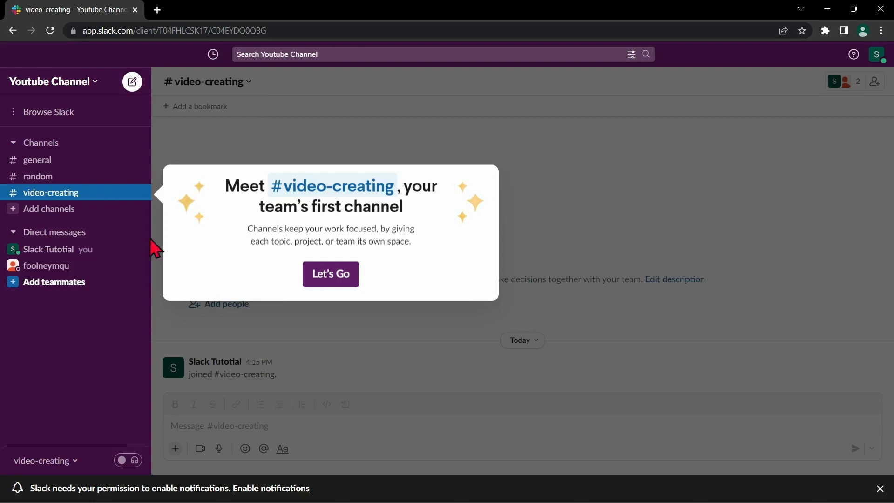
- Close the Meet #video-creating welcome popup with Let's Go
{"action": "left_click", "coordinate": [303, 331]}
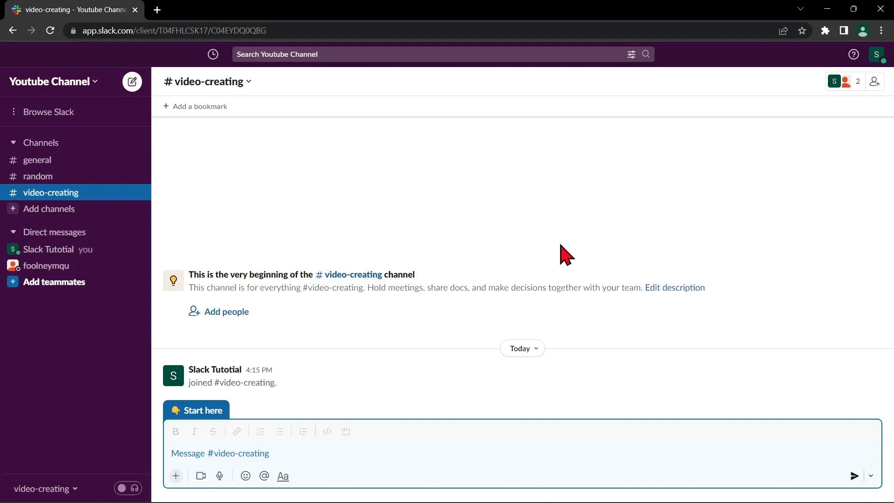
{"action": "left_click", "coordinate": [93, 83]}
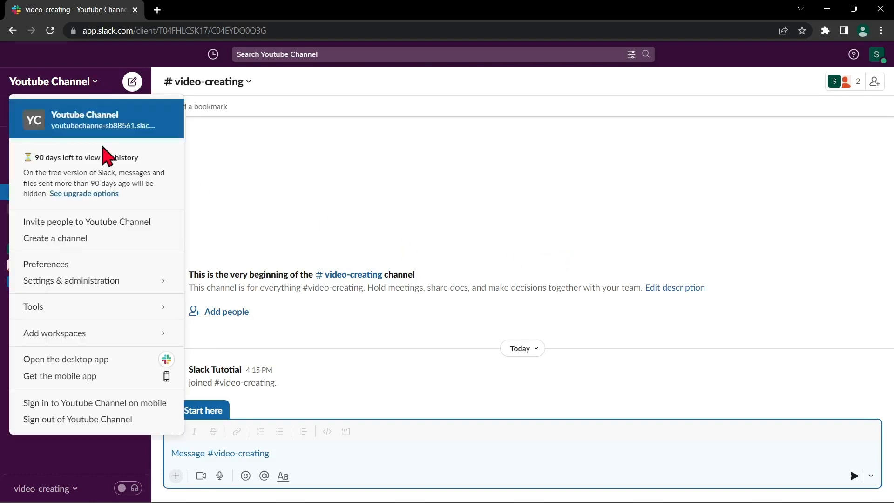
{"action": "mouse_move", "coordinate": [113, 335]}
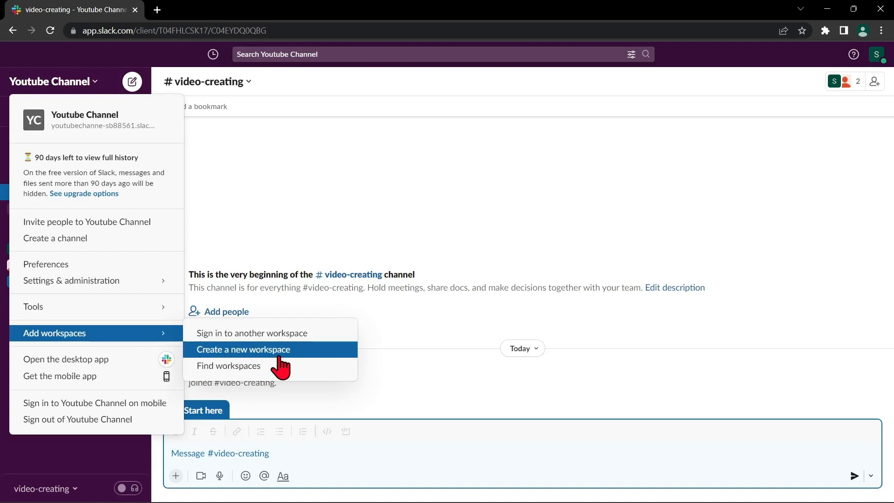
{"action": "left_click", "coordinate": [343, 221]}
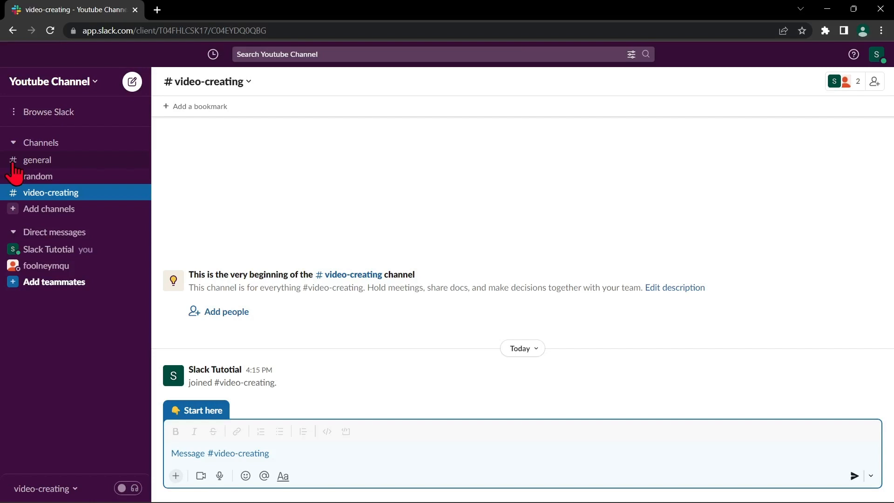
{"action": "left_click", "coordinate": [60, 164]}
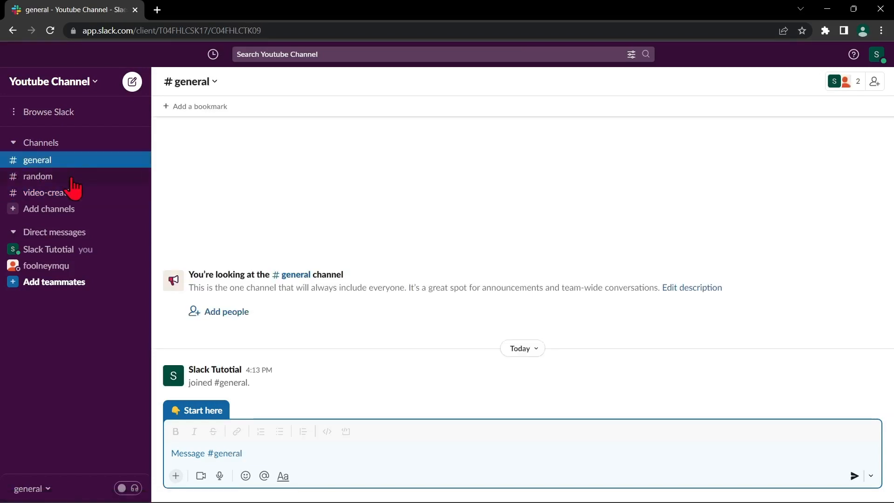
{"action": "left_click", "coordinate": [72, 178]}
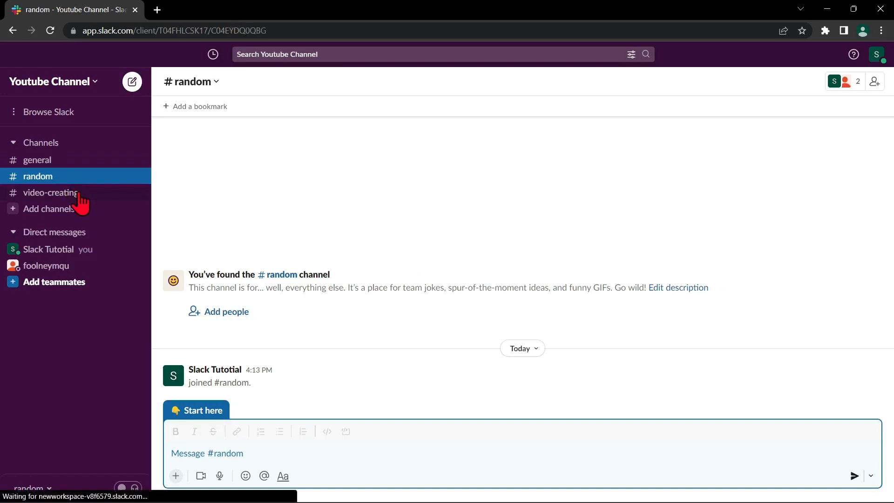
{"action": "left_click", "coordinate": [56, 192]}
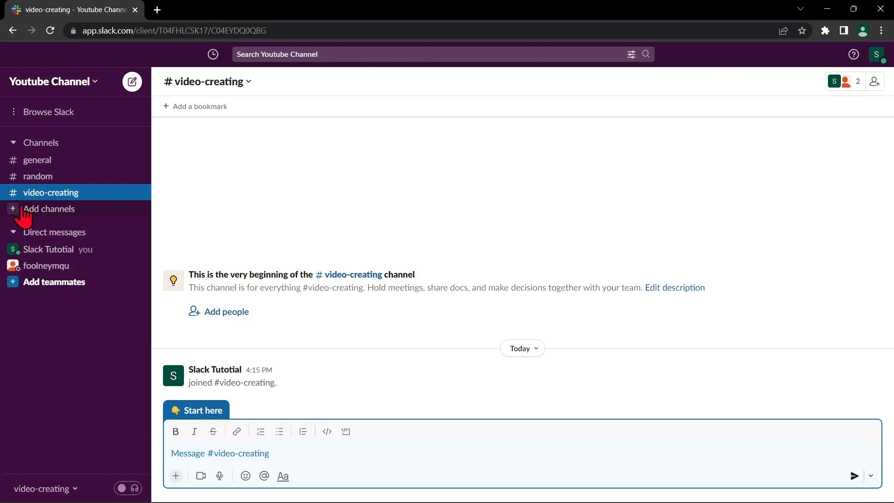
- Create a new channel named 'sales' with Make private turned on
{"action": "left_click", "coordinate": [41, 212]}
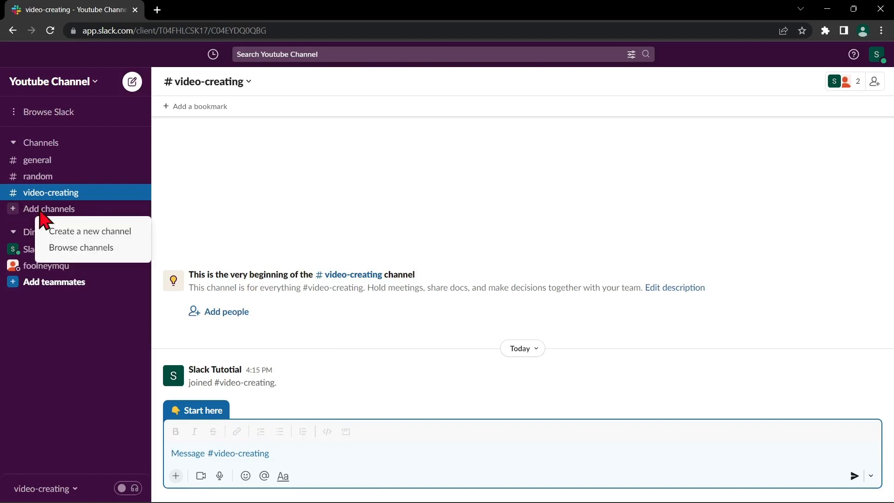
{"action": "left_click", "coordinate": [68, 231]}
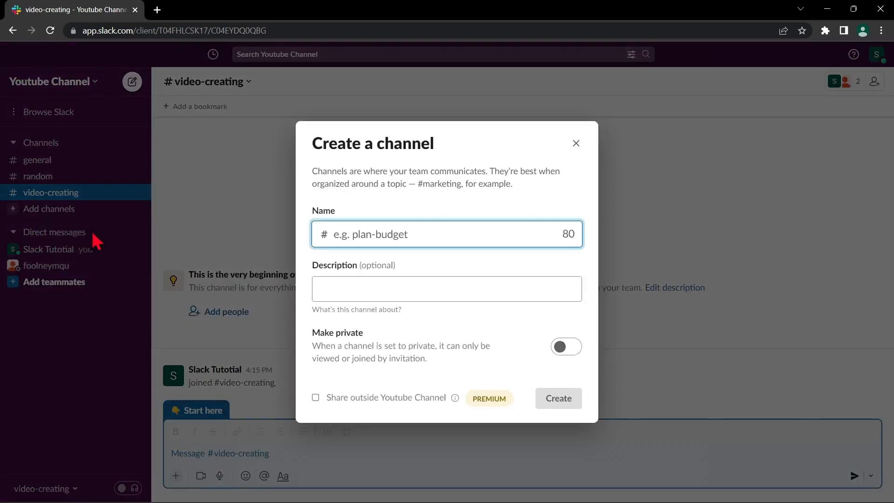
{"action": "left_click", "coordinate": [367, 232]}
{"action": "type", "text": "sales"}
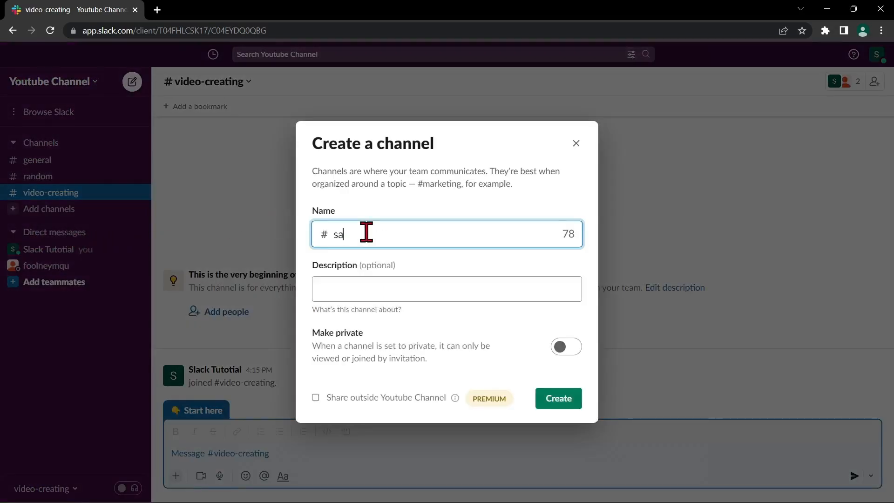
{"action": "left_click", "coordinate": [448, 292]}
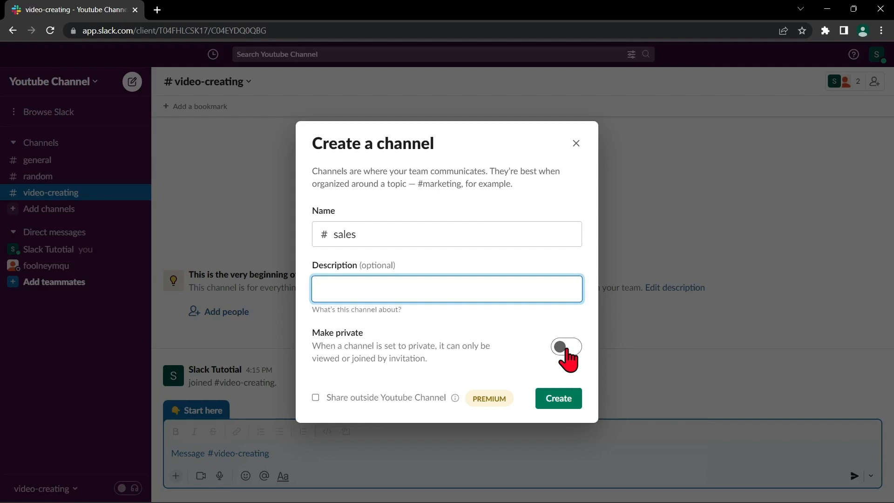
{"action": "left_click", "coordinate": [565, 348]}
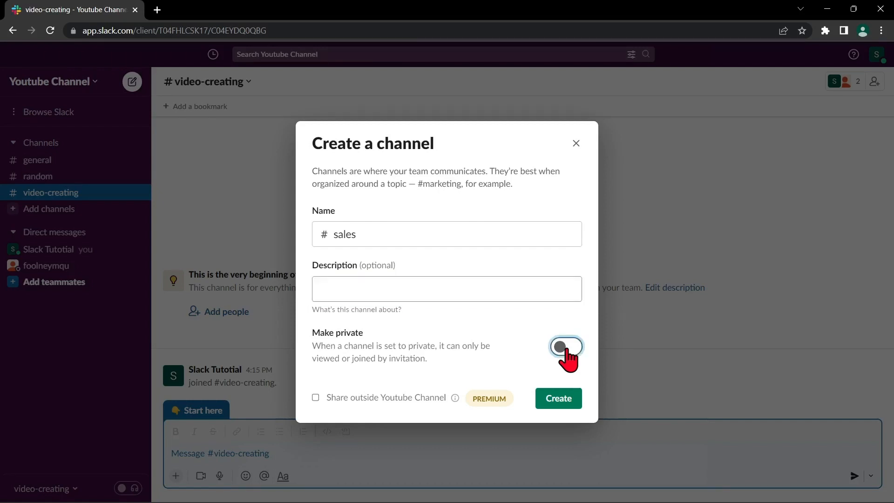
{"action": "left_click", "coordinate": [565, 349]}
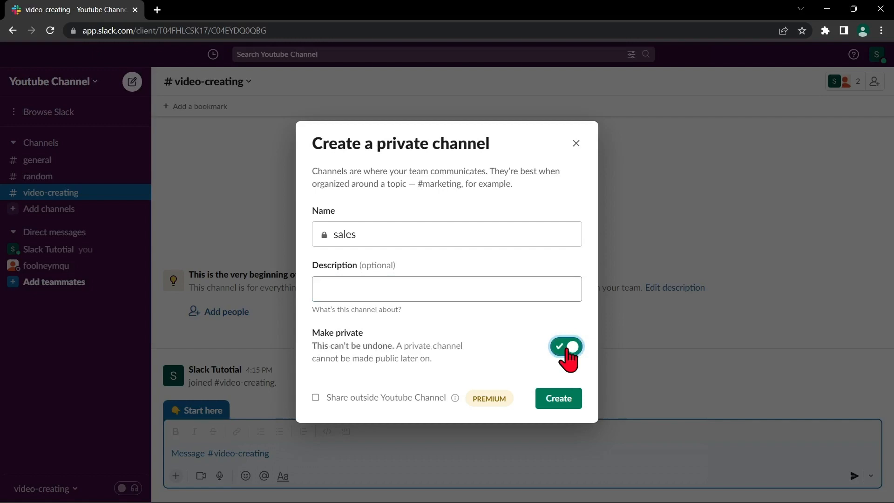
{"action": "left_click", "coordinate": [564, 401]}
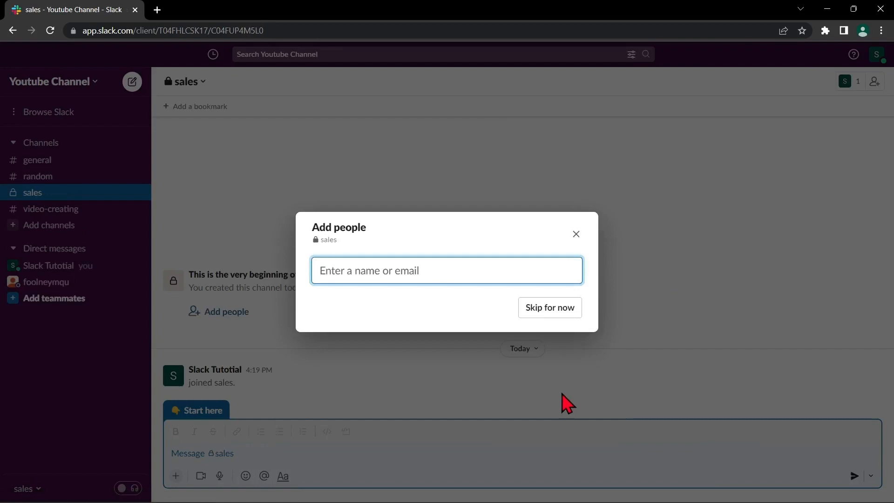
- Search for the teammate by name and add them to #sales
{"action": "type", "text": "fool"}
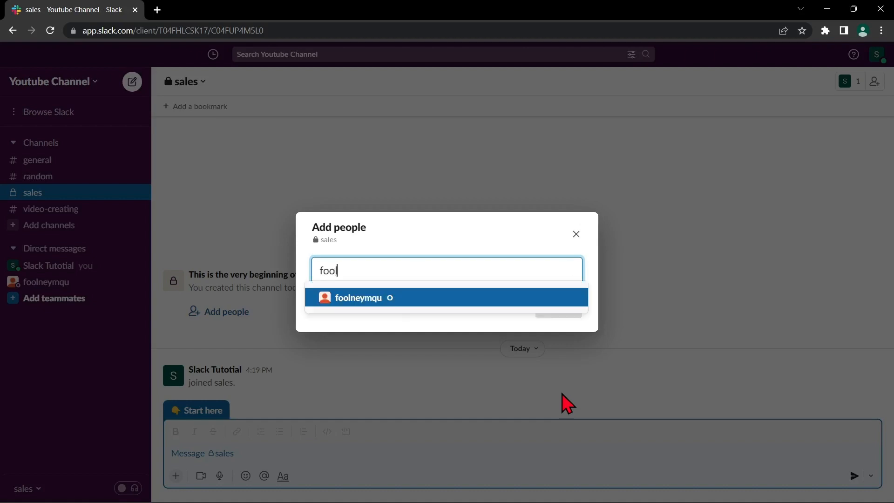
{"action": "left_click", "coordinate": [417, 305]}
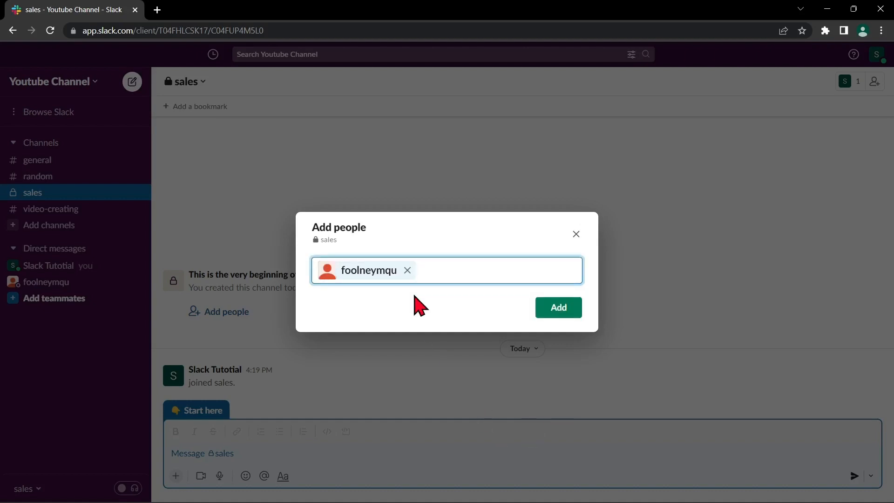
{"action": "left_click", "coordinate": [572, 314]}
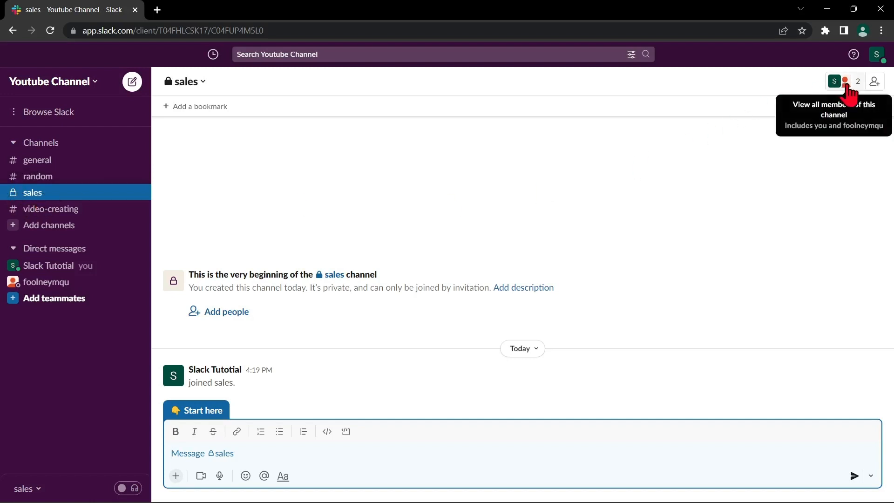
{"action": "left_click", "coordinate": [849, 92]}
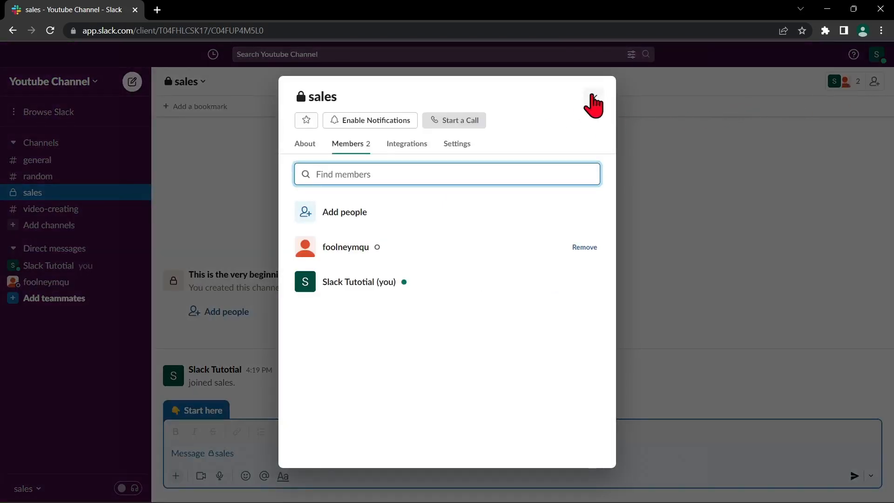
{"action": "left_click", "coordinate": [593, 98]}
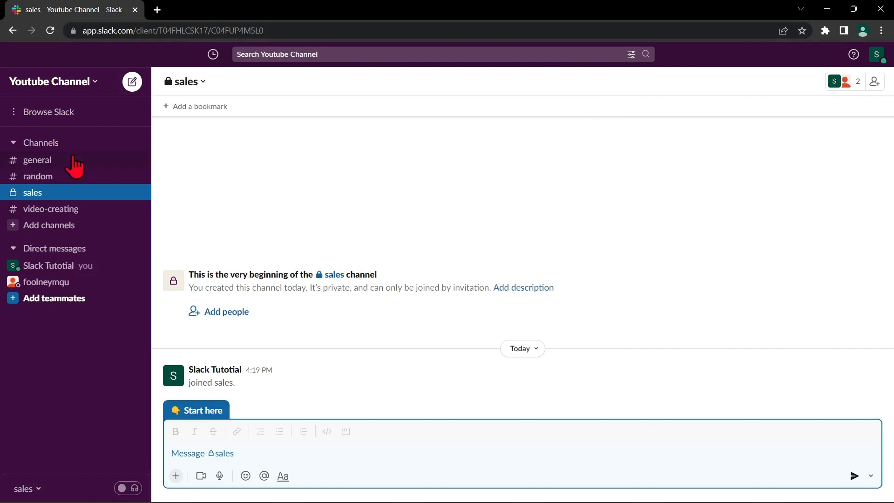
- Open #general, select part of its description, and place the cursor in the message box
{"action": "left_click", "coordinate": [73, 160]}
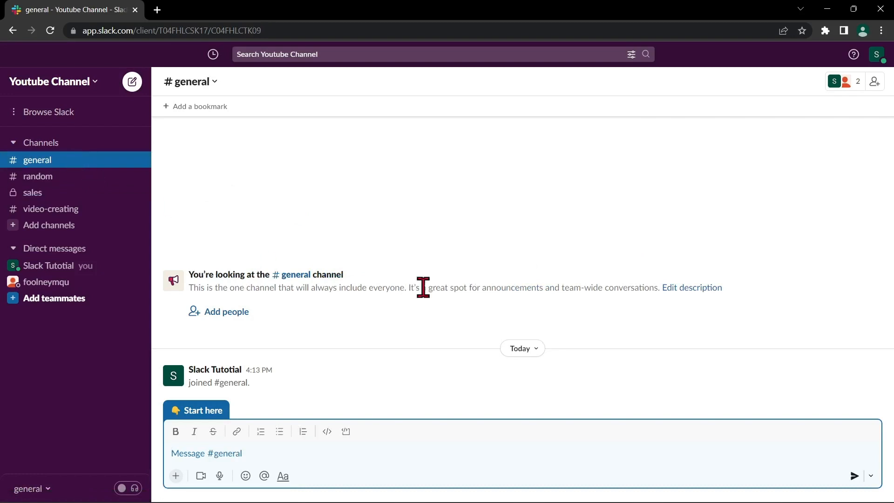
{"action": "left_click_drag", "start_coordinate": [427, 288], "coordinate": [658, 290]}
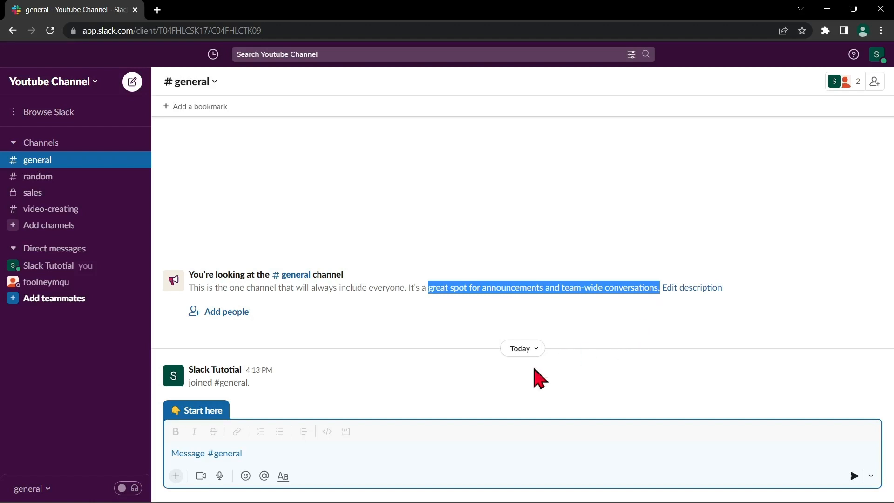
{"action": "left_click", "coordinate": [332, 463]}
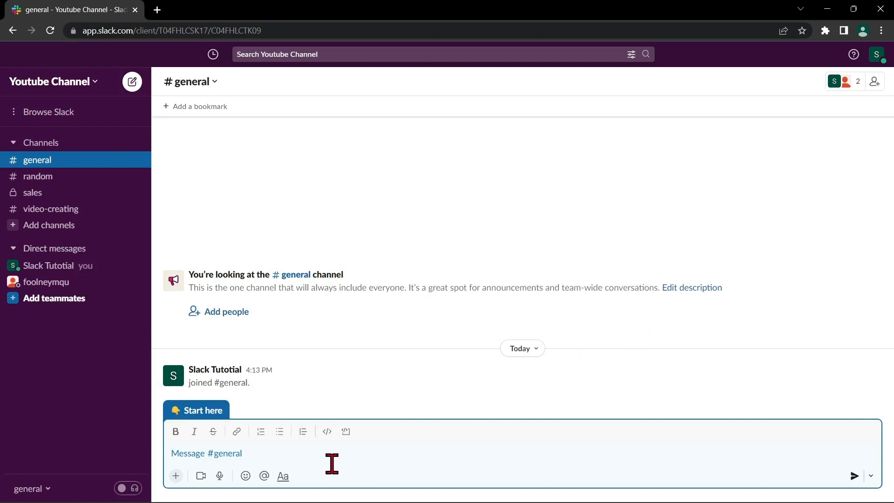
- Type 'Good morning' in the message box and style it with the formatting toolbar
{"action": "type", "text": "Good morning"}
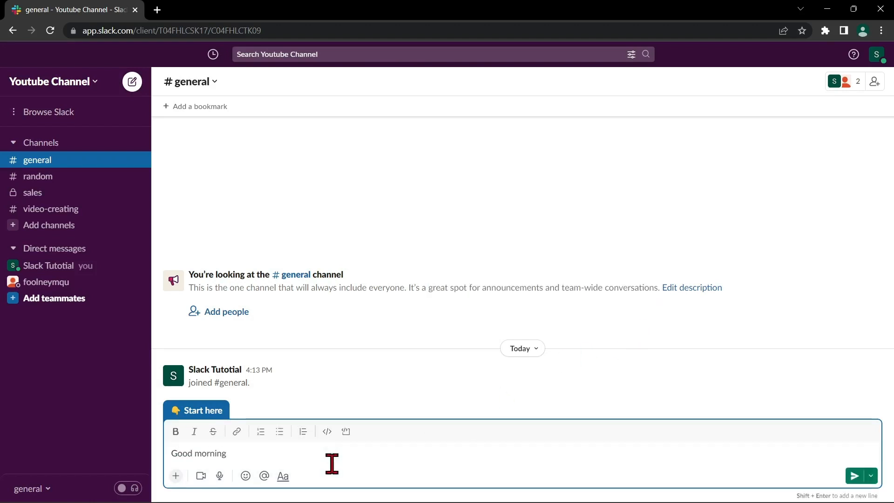
{"action": "left_click_drag", "start_coordinate": [259, 461], "coordinate": [170, 455]}
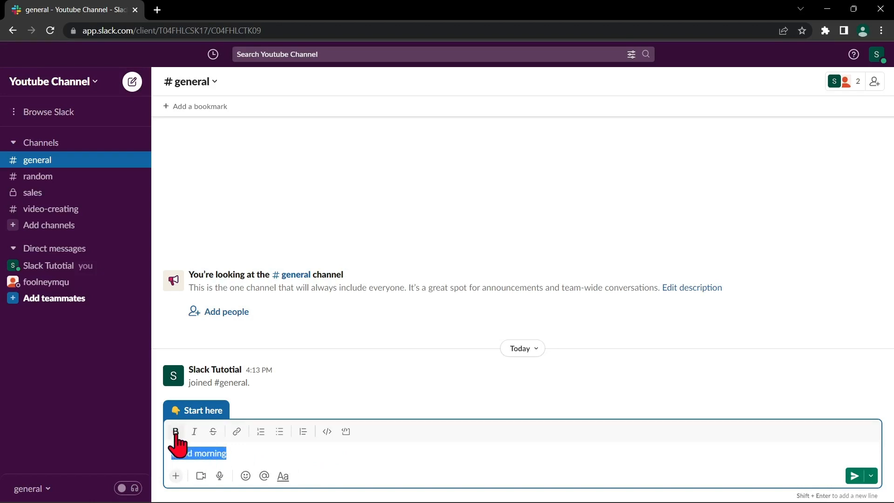
{"action": "left_click", "coordinate": [175, 433]}
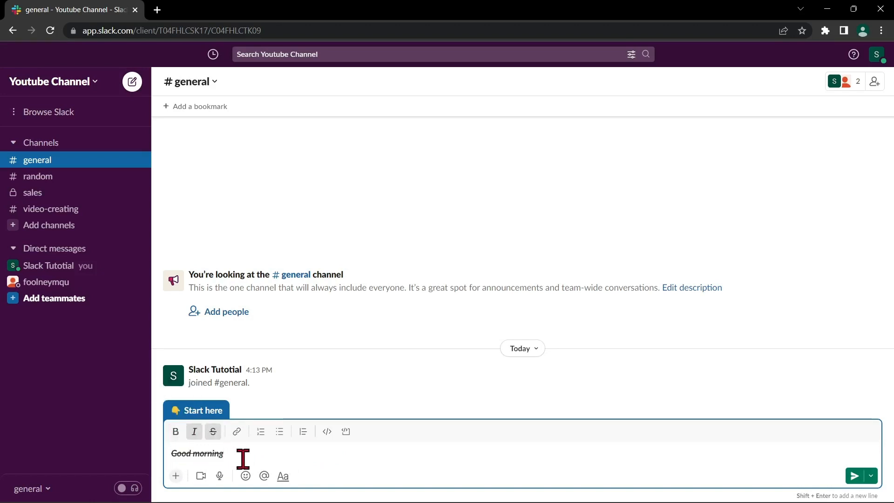
- Start adding a link, cancel it, and bring up the + shortcuts menu
{"action": "left_click", "coordinate": [239, 433]}
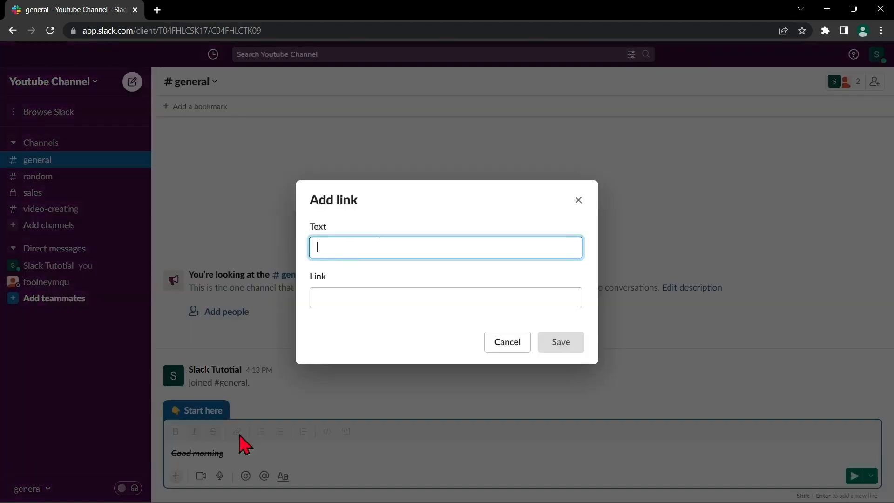
{"action": "left_click", "coordinate": [397, 296]}
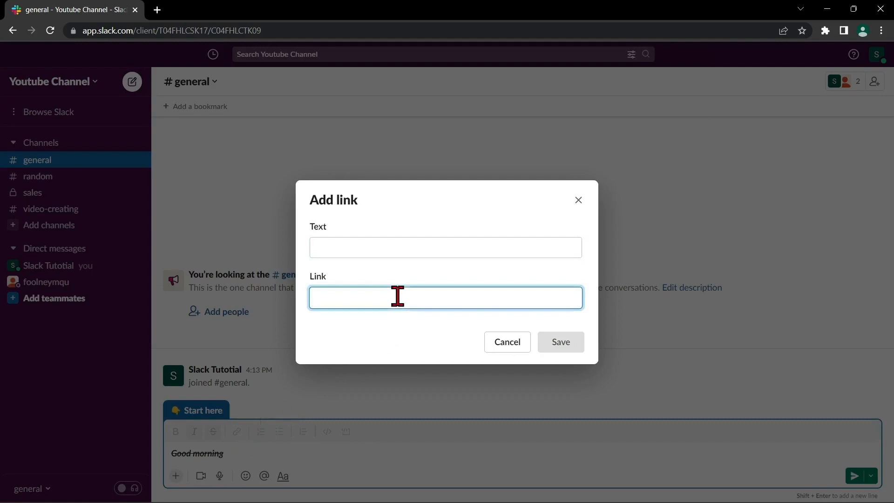
{"action": "left_click", "coordinate": [578, 200]}
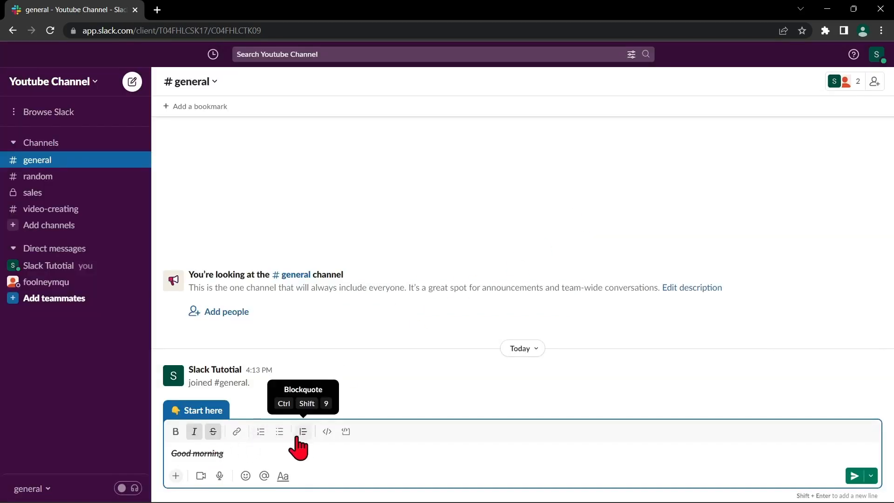
{"action": "left_click", "coordinate": [176, 476]}
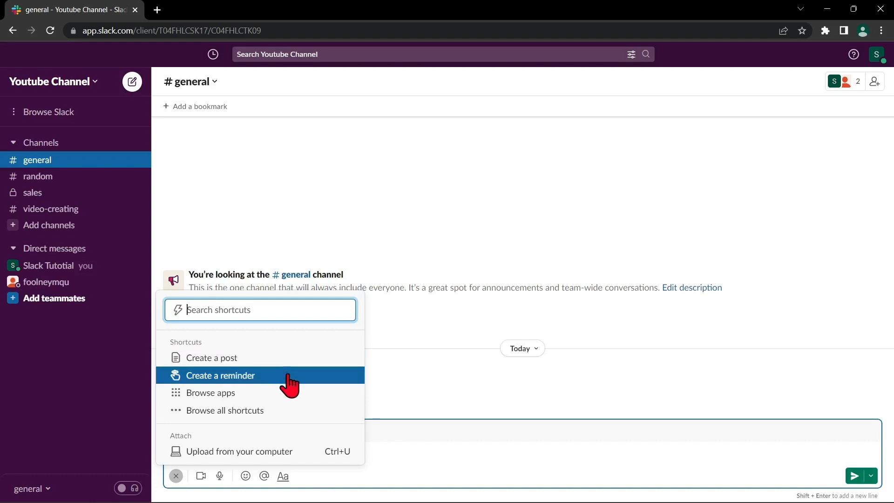
- Attach pexels-francesco-ungaro-281260.jpg from the computer and send the Good morning message
{"action": "left_click", "coordinate": [304, 452]}
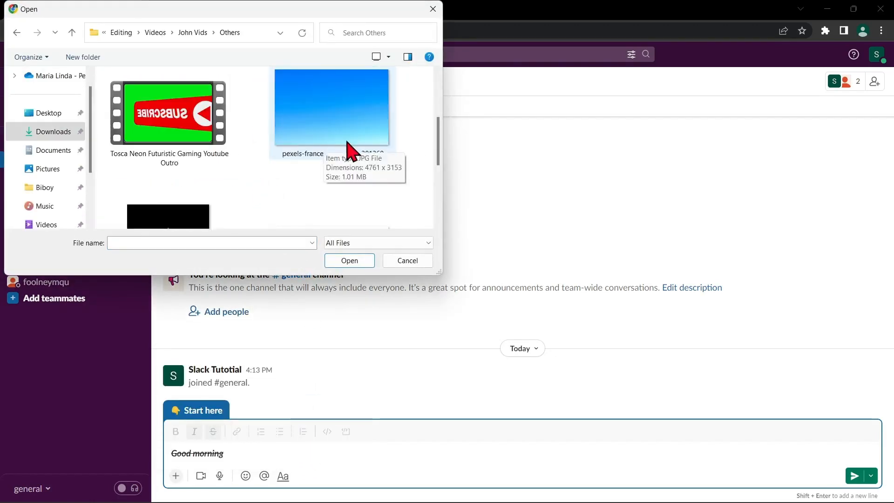
{"action": "left_click", "coordinate": [351, 149]}
{"action": "left_click", "coordinate": [342, 260]}
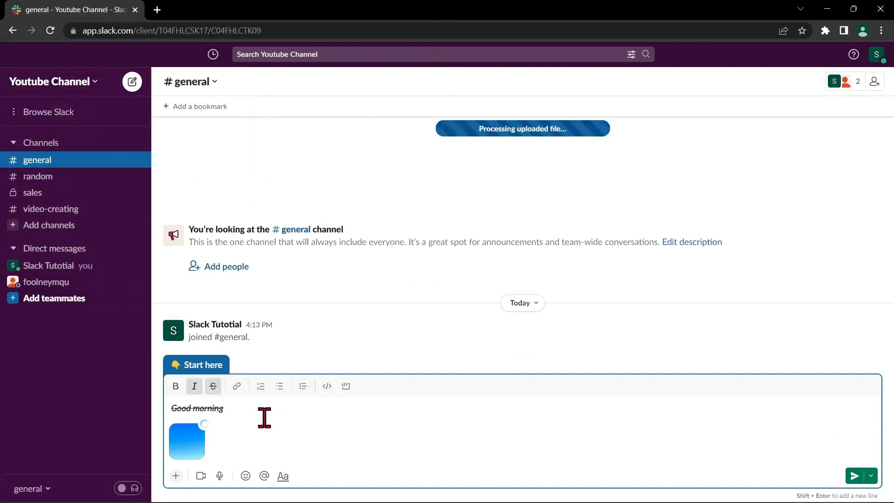
{"action": "left_click", "coordinate": [848, 483]}
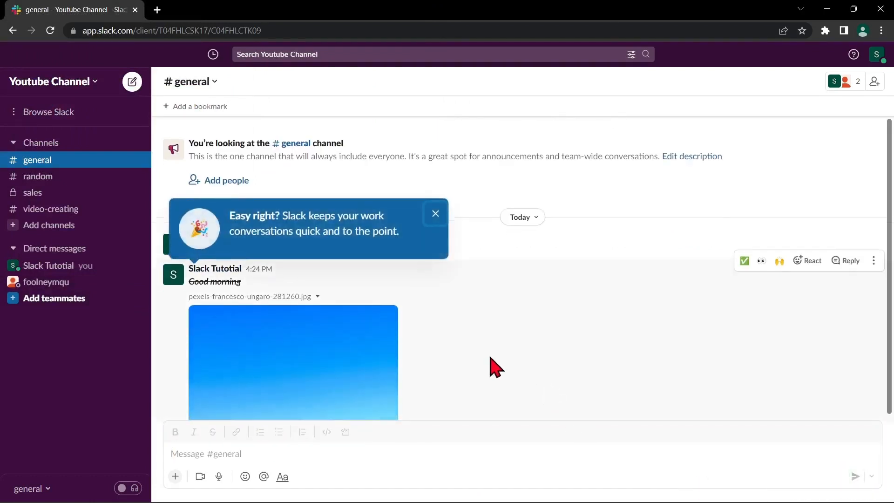
{"action": "mouse_move", "coordinate": [375, 326]}
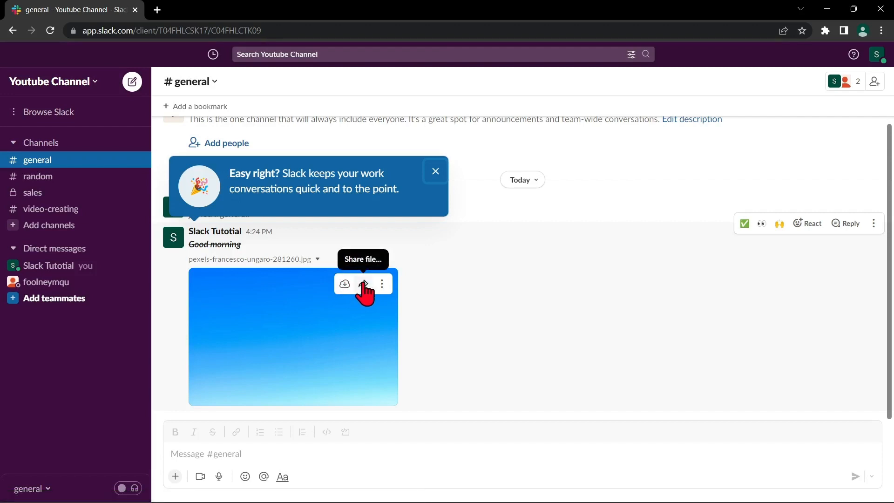
- Dismiss the image's Share file dialog without sharing, then start typing 'hello' in #general
{"action": "left_click", "coordinate": [363, 286]}
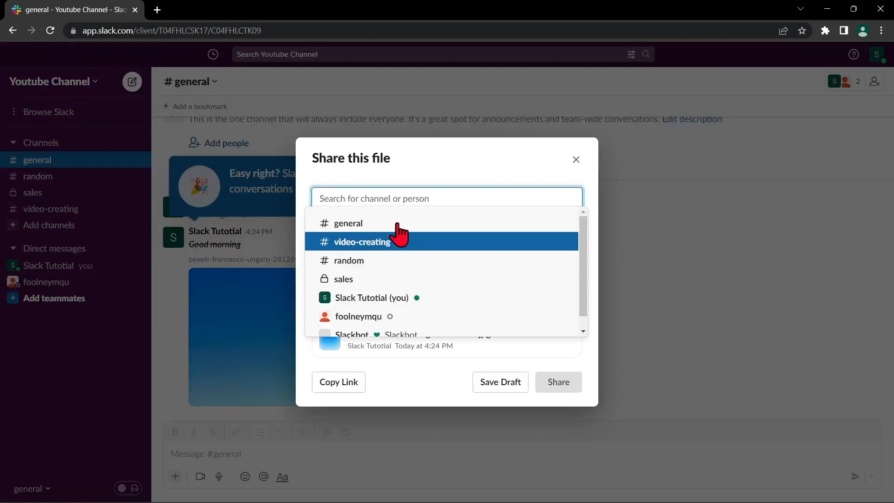
{"action": "scroll", "coordinate": [437, 262], "scroll_direction": "down", "scroll_amount": 1}
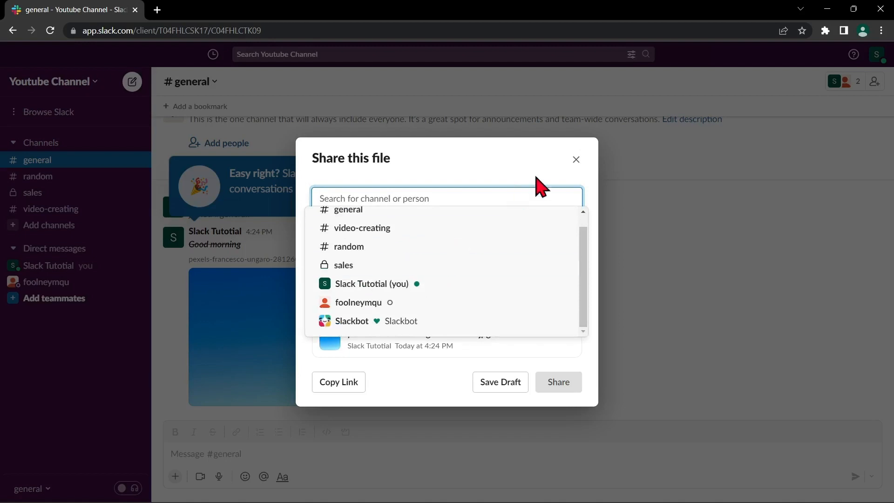
{"action": "left_click", "coordinate": [578, 160]}
{"action": "left_click", "coordinate": [578, 159]}
{"action": "left_click", "coordinate": [683, 446]}
{"action": "type", "text": "h"}
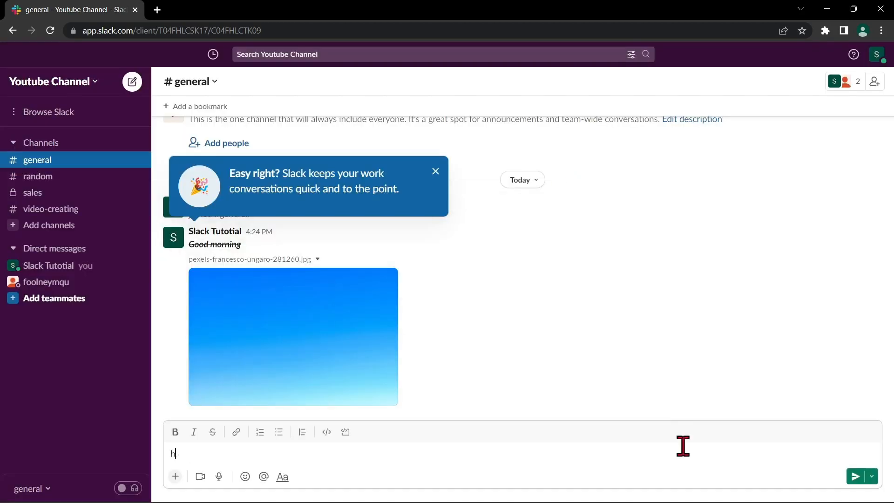
{"action": "type", "text": "ello"}
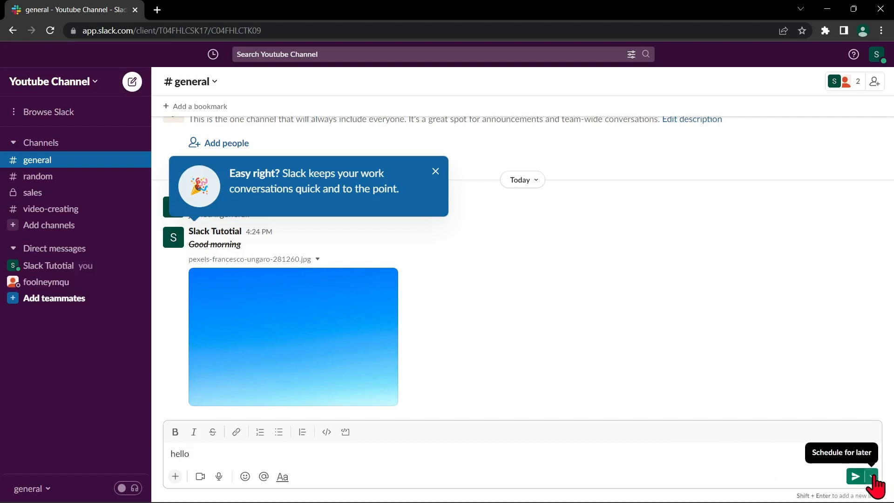
{"action": "left_click", "coordinate": [871, 476]}
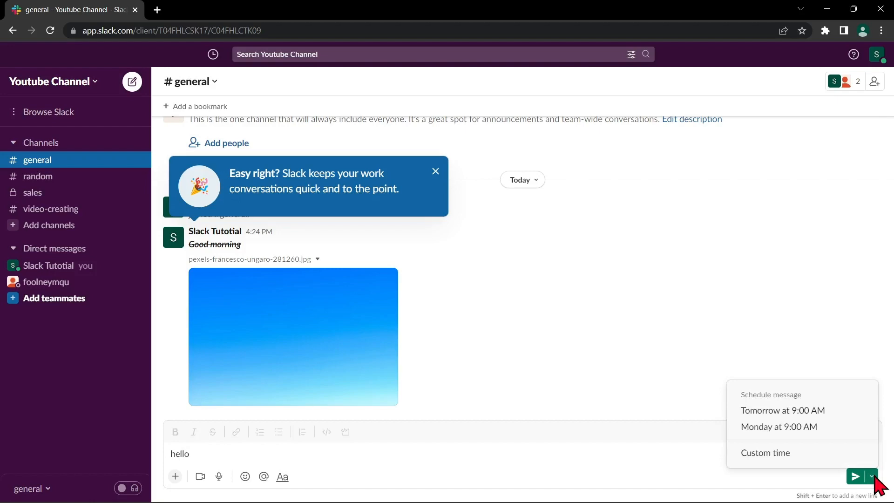
{"action": "left_click", "coordinate": [805, 454]}
{"action": "left_click", "coordinate": [576, 231]}
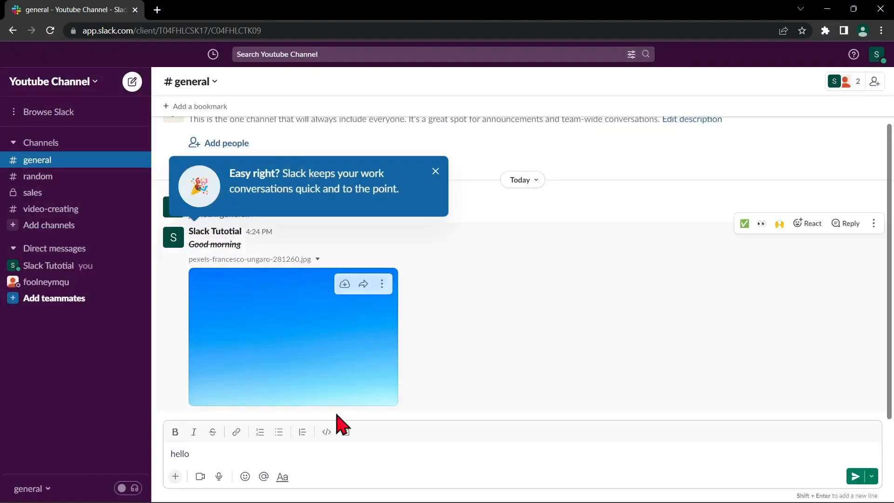
{"action": "left_click", "coordinate": [264, 477]}
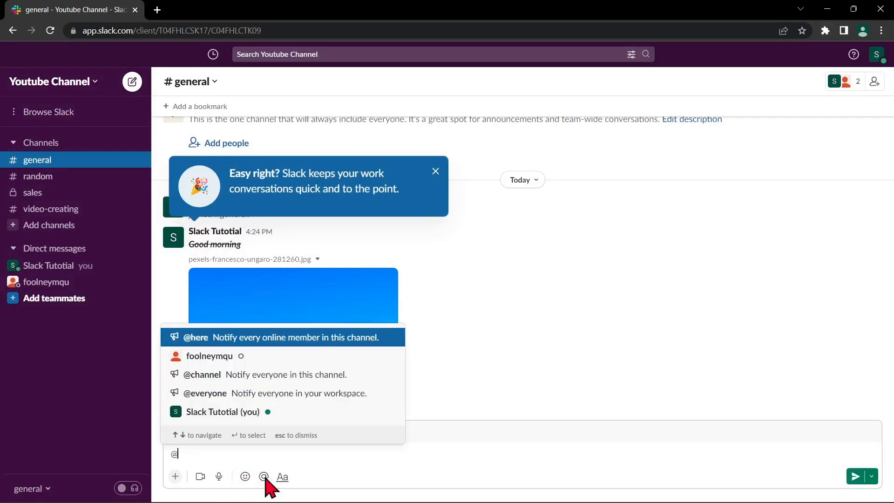
{"action": "left_click", "coordinate": [256, 358]}
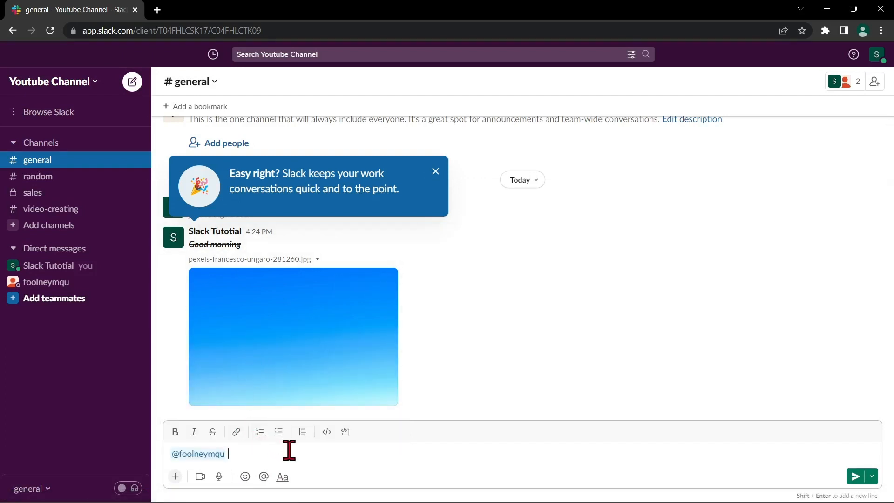
{"action": "type", "text": "Please message meprivately"}
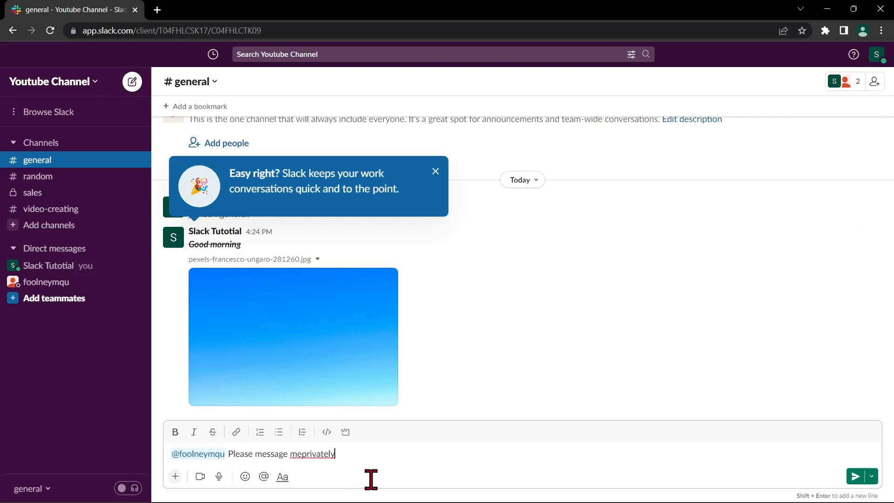
{"action": "key", "text": "Return"}
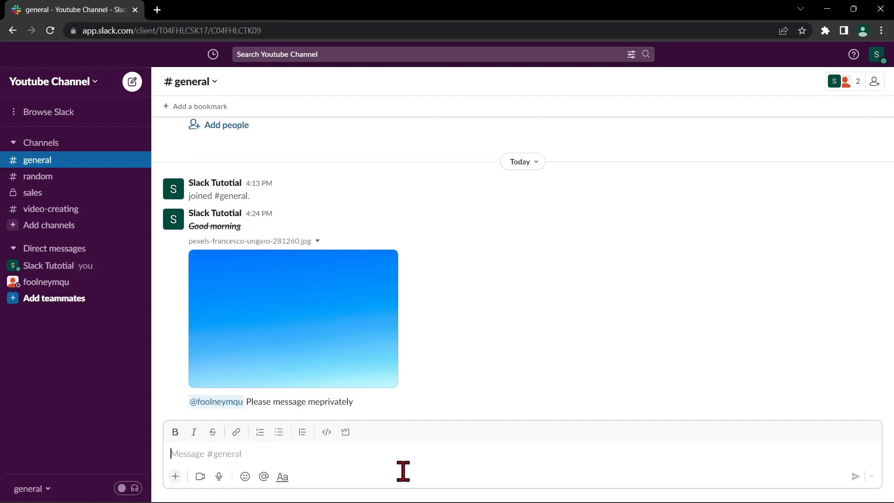
{"action": "mouse_move", "coordinate": [808, 243]}
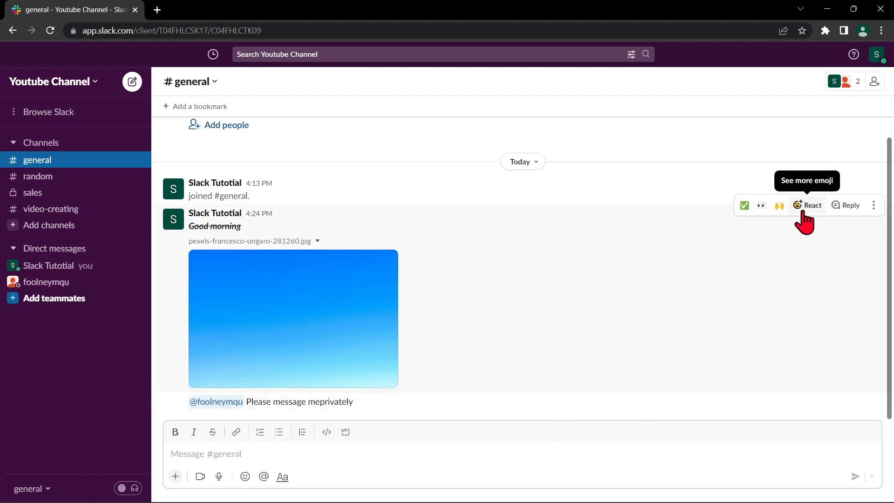
- React to the Good morning image with ✅, 🙌 and 🙂, then bring up its actions menu
{"action": "left_click", "coordinate": [745, 209]}
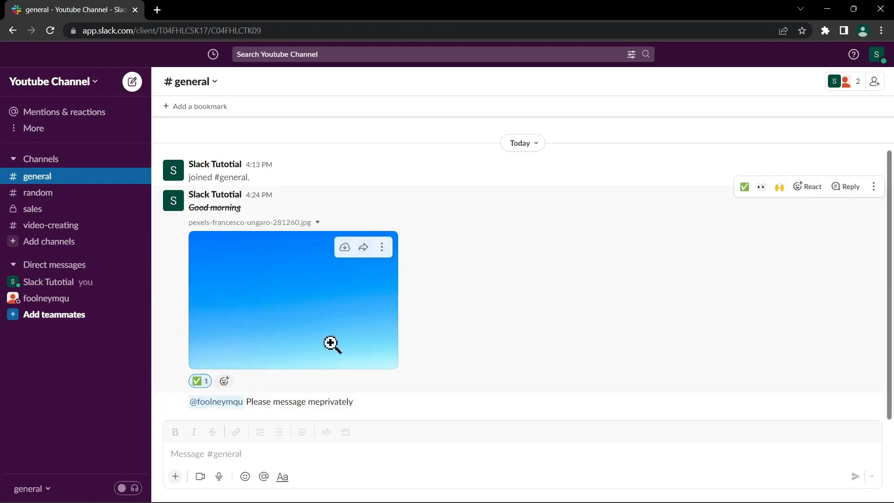
{"action": "left_click", "coordinate": [776, 192]}
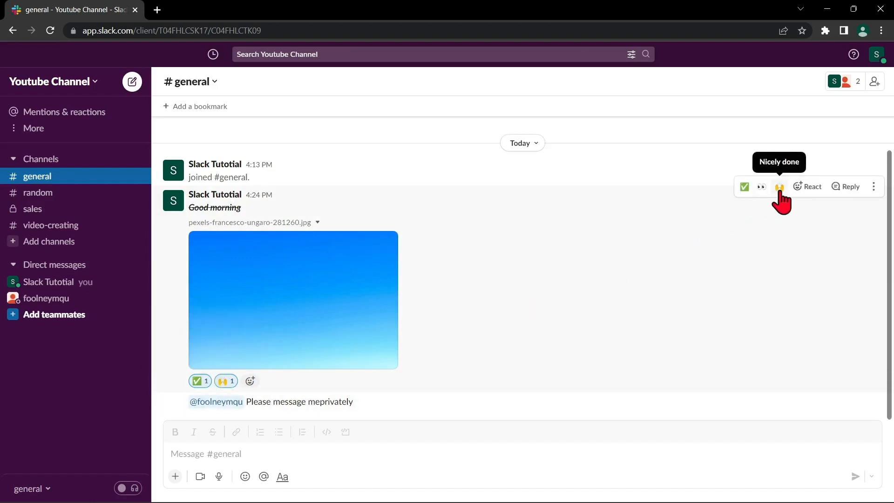
{"action": "left_click", "coordinate": [809, 191]}
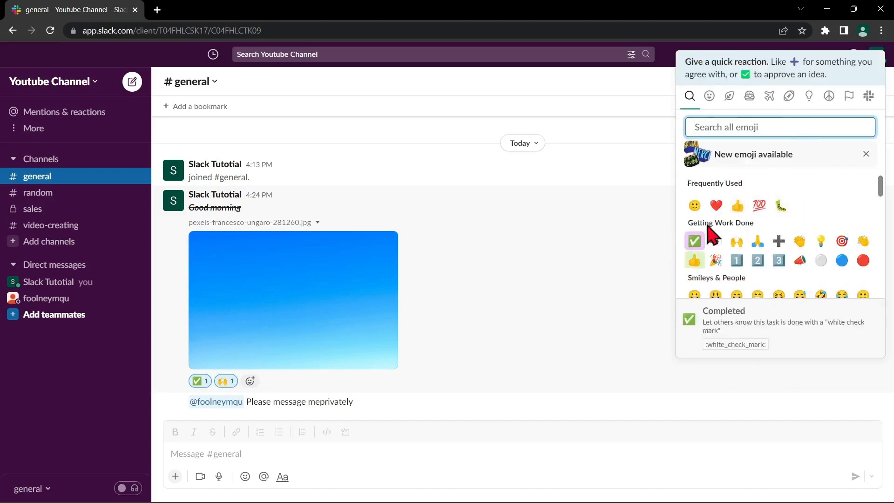
{"action": "left_click", "coordinate": [696, 204]}
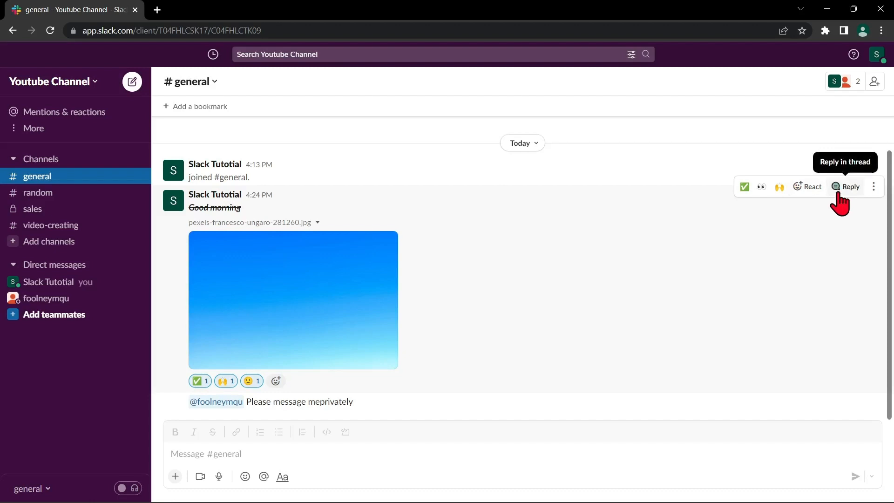
{"action": "left_click", "coordinate": [874, 188]}
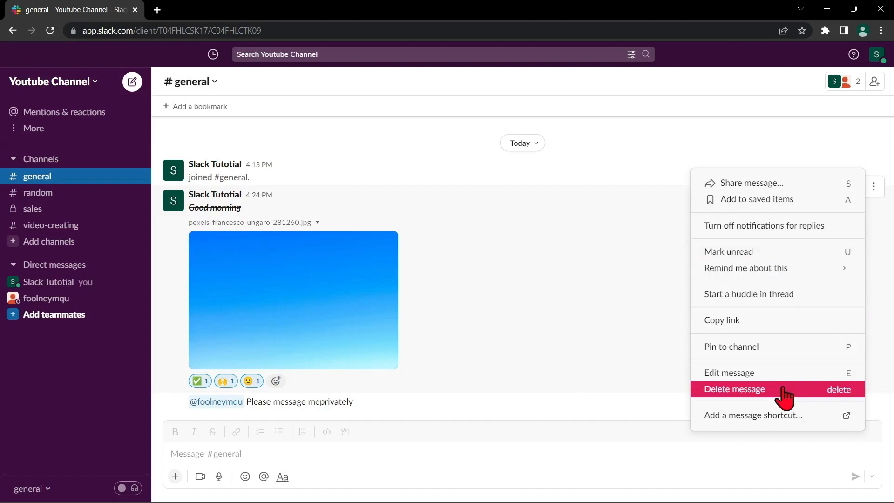
- Pin the Good morning image message to #general and set a reminder for 20 minutes
{"action": "left_click", "coordinate": [812, 356]}
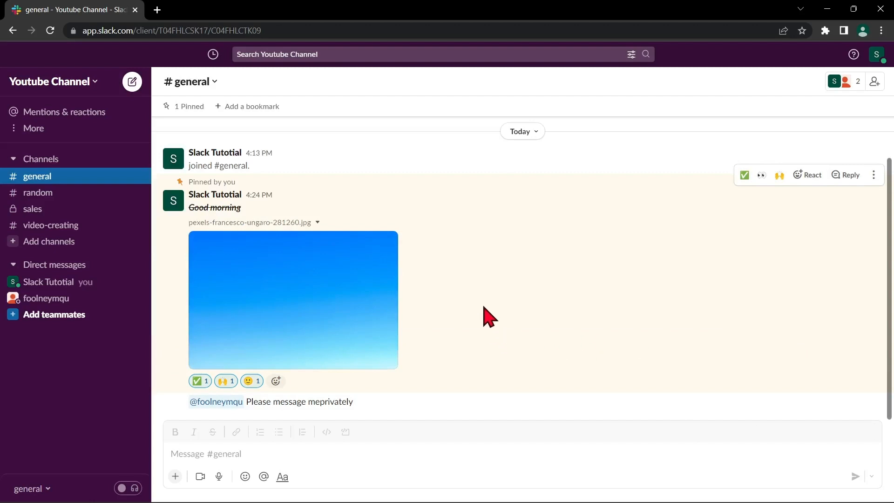
{"action": "left_click", "coordinate": [873, 174]}
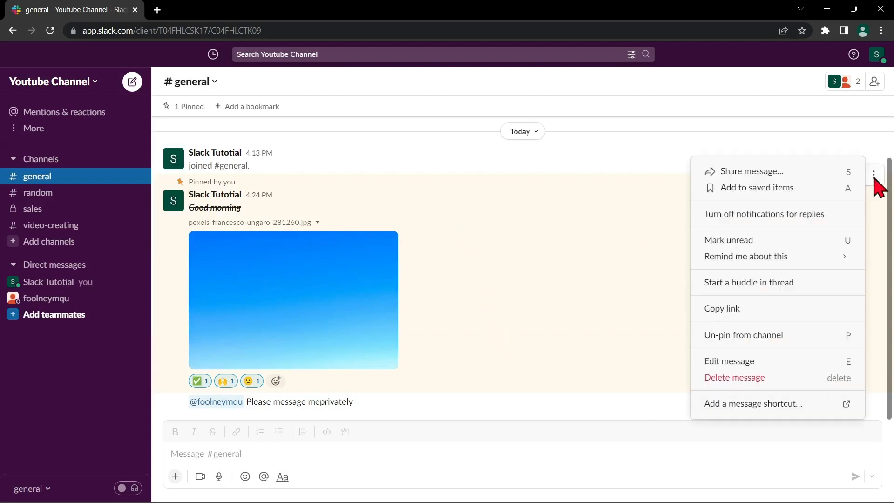
{"action": "mouse_move", "coordinate": [813, 265]}
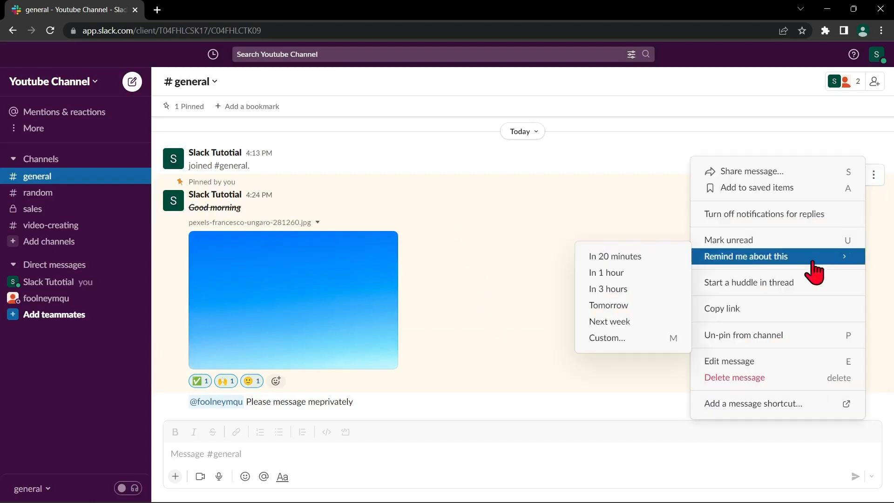
{"action": "left_click", "coordinate": [669, 258]}
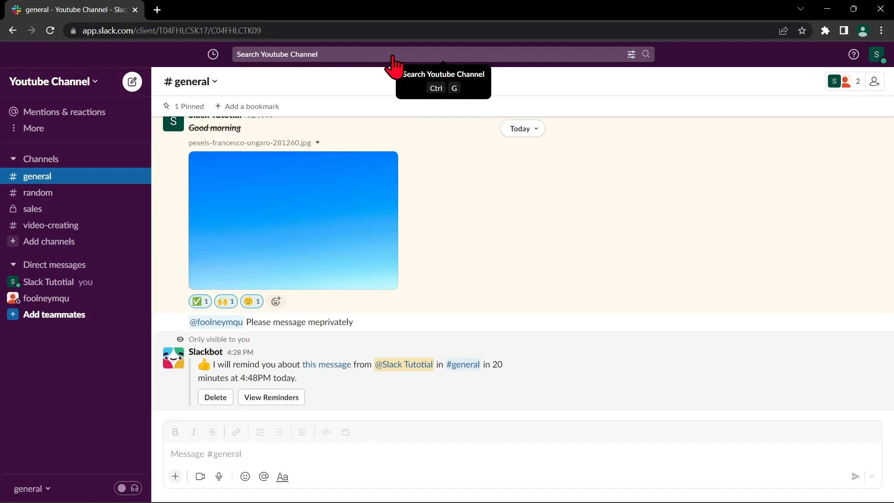
- Search the workspace for 'hi', then collapse and re-expand the Direct messages list
{"action": "left_click", "coordinate": [391, 56]}
{"action": "type", "text": "hi"}
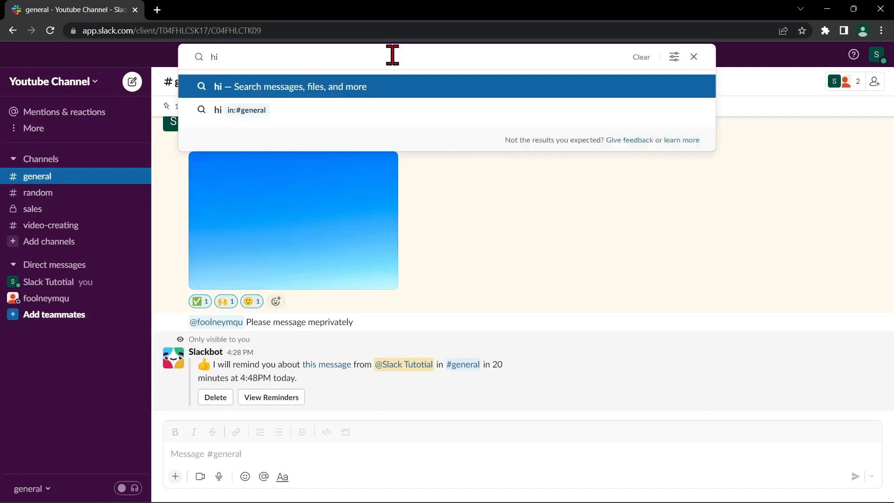
{"action": "key", "text": "Return"}
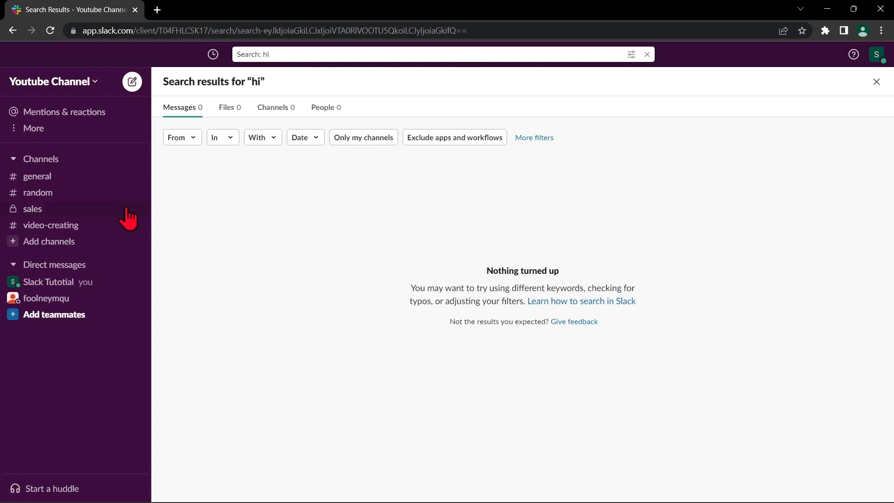
{"action": "left_click", "coordinate": [68, 269]}
{"action": "left_click", "coordinate": [67, 267]}
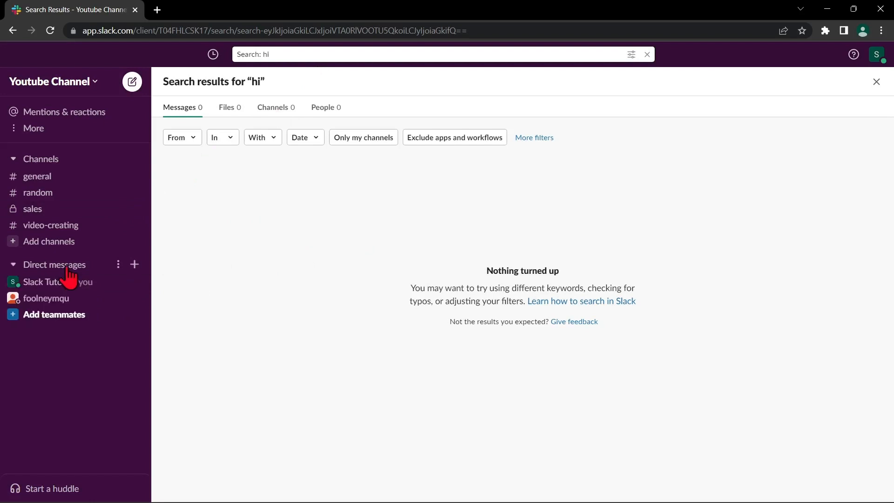
- Open the teammate's direct message and send 'Hello'
{"action": "left_click", "coordinate": [65, 305]}
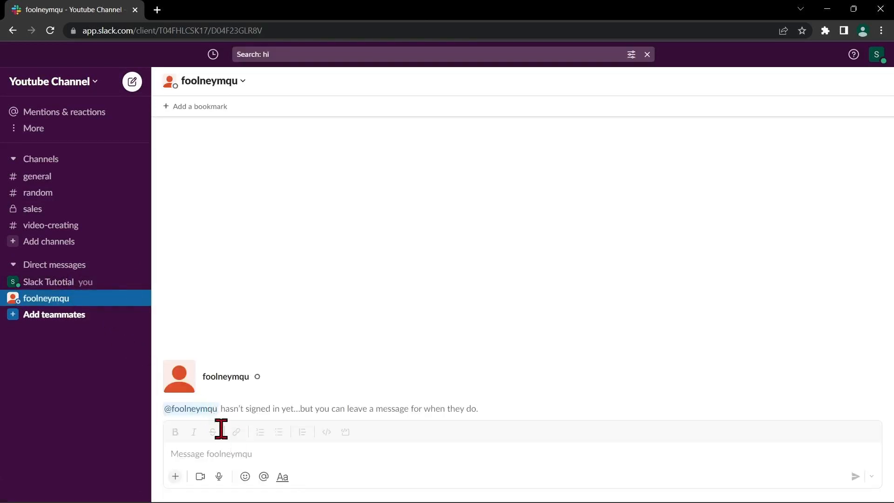
{"action": "left_click", "coordinate": [221, 455]}
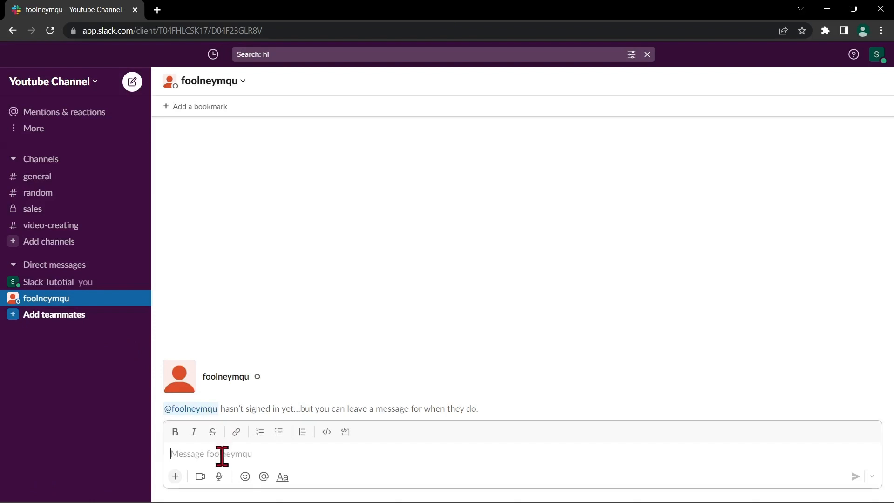
{"action": "type", "text": "Hello"}
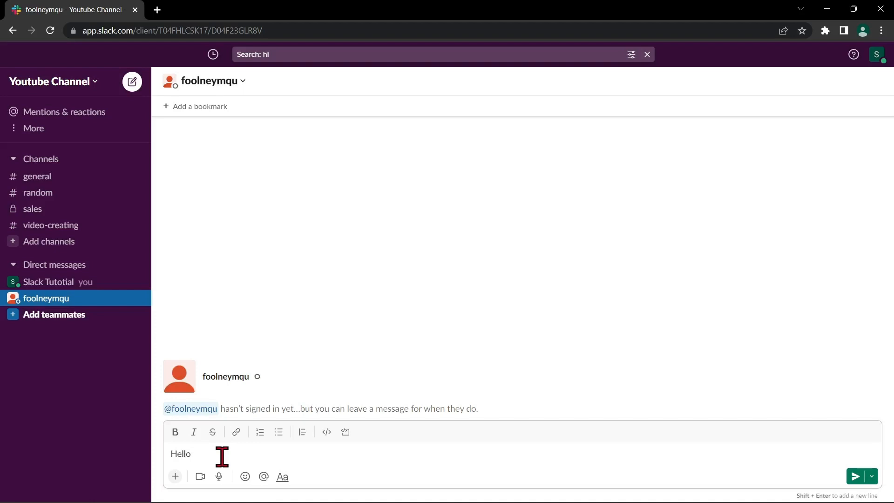
{"action": "key", "text": "Return"}
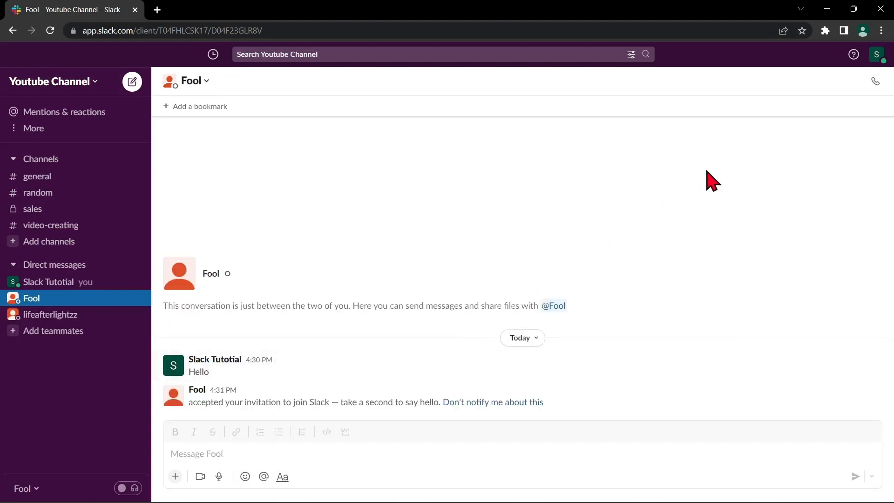
- Start a huddle with the teammate, minimize its window, and switch to the other teammate's DM
{"action": "left_click", "coordinate": [877, 87]}
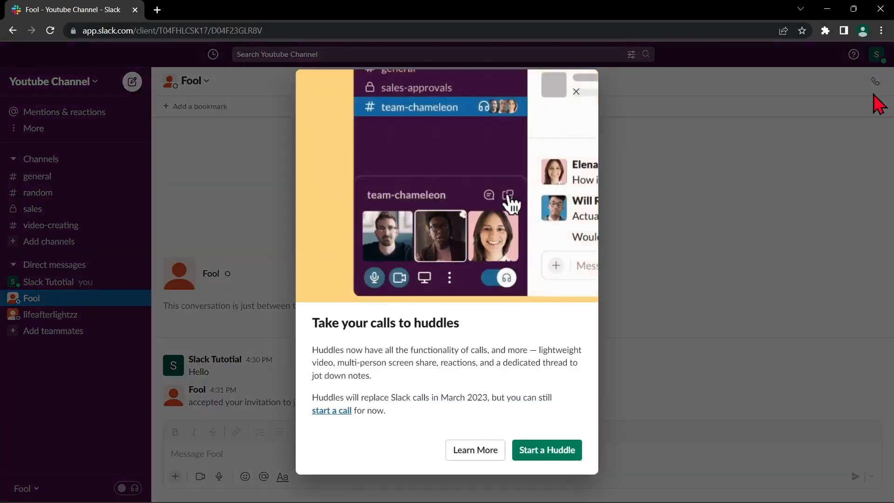
{"action": "left_click", "coordinate": [331, 406]}
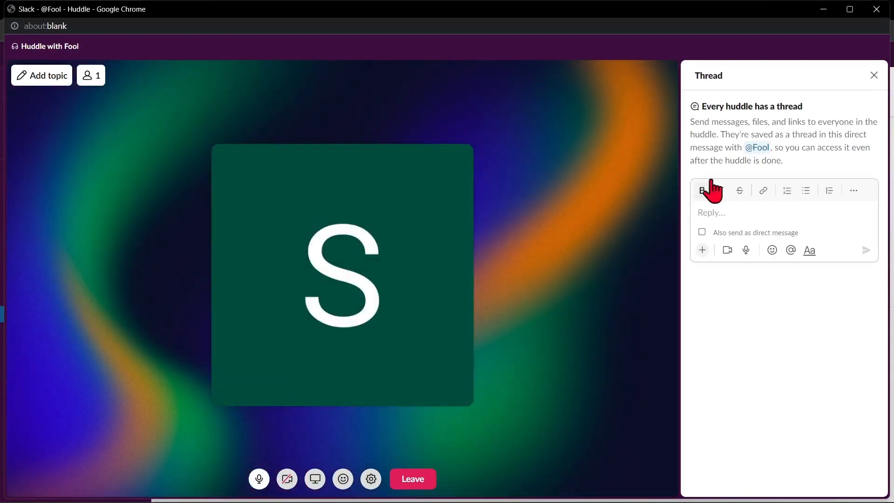
{"action": "left_click", "coordinate": [823, 10]}
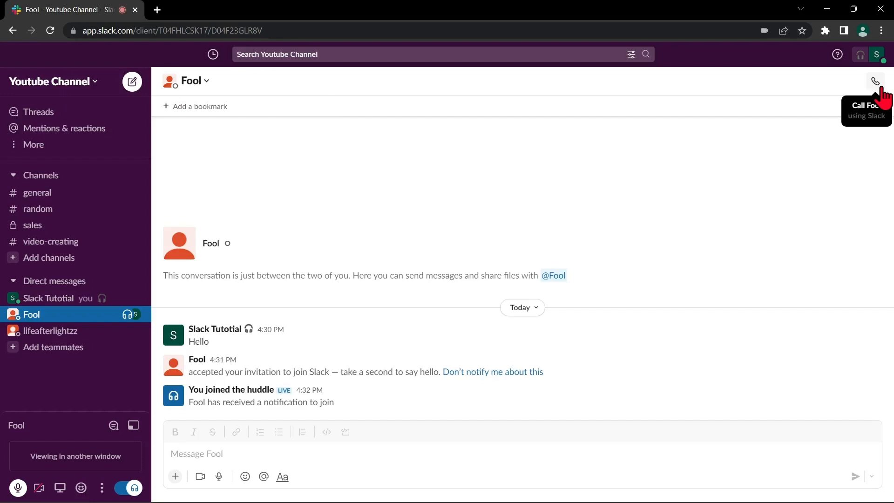
{"action": "left_click", "coordinate": [57, 331]}
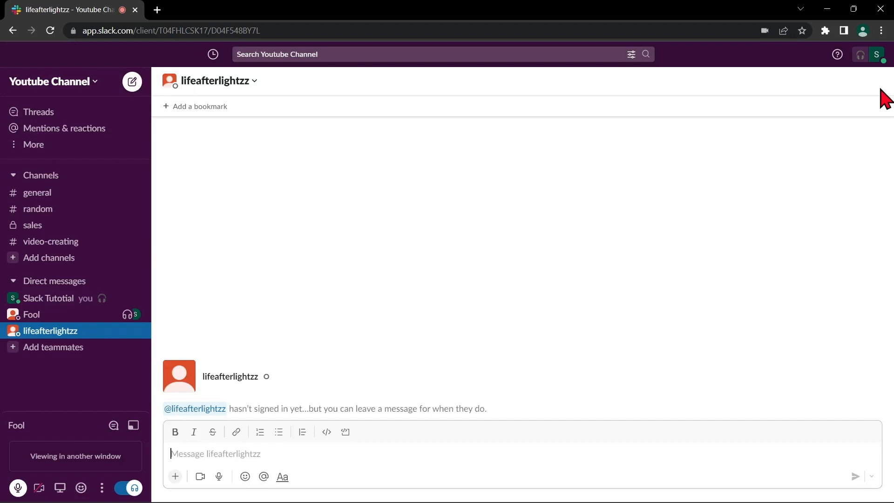
- Set yourself as away, then save an Out sick status that clears after this week
{"action": "left_click", "coordinate": [881, 58]}
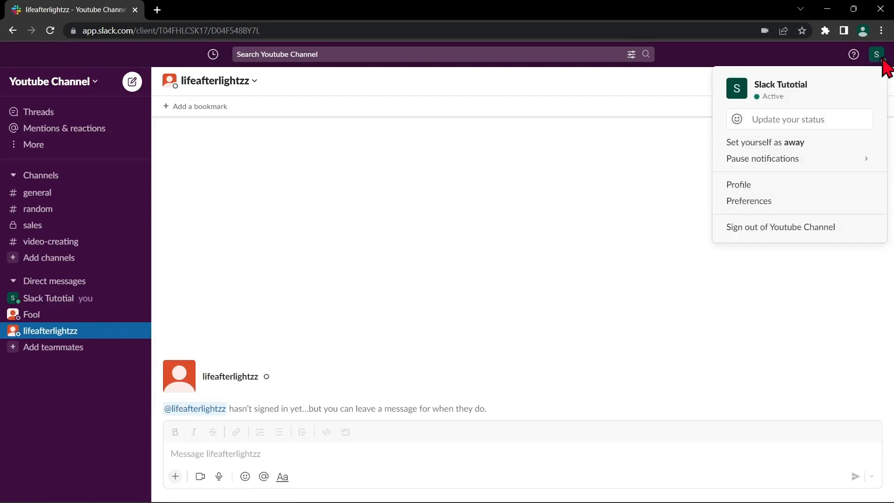
{"action": "left_click", "coordinate": [784, 146]}
{"action": "left_click", "coordinate": [877, 54]}
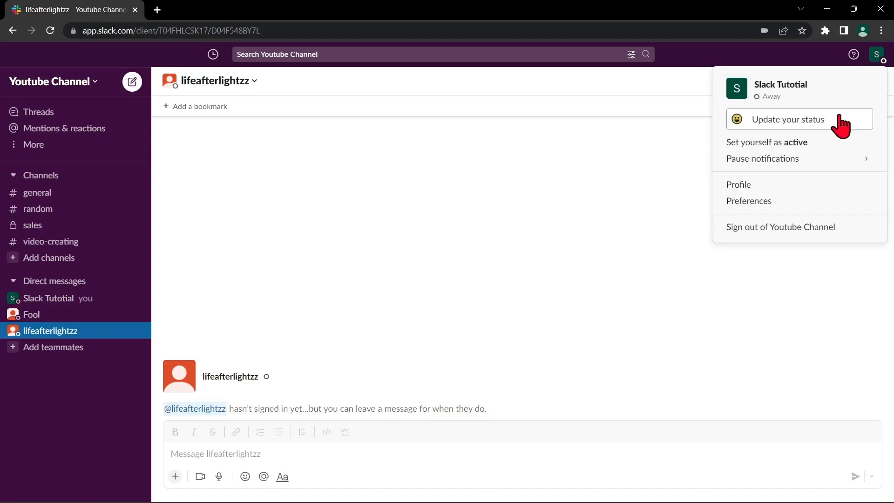
{"action": "left_click", "coordinate": [842, 126]}
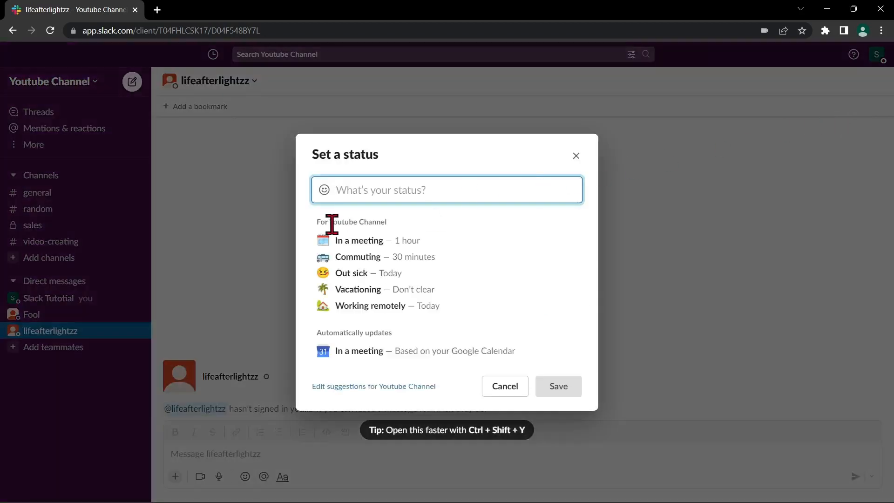
{"action": "left_click", "coordinate": [403, 275]}
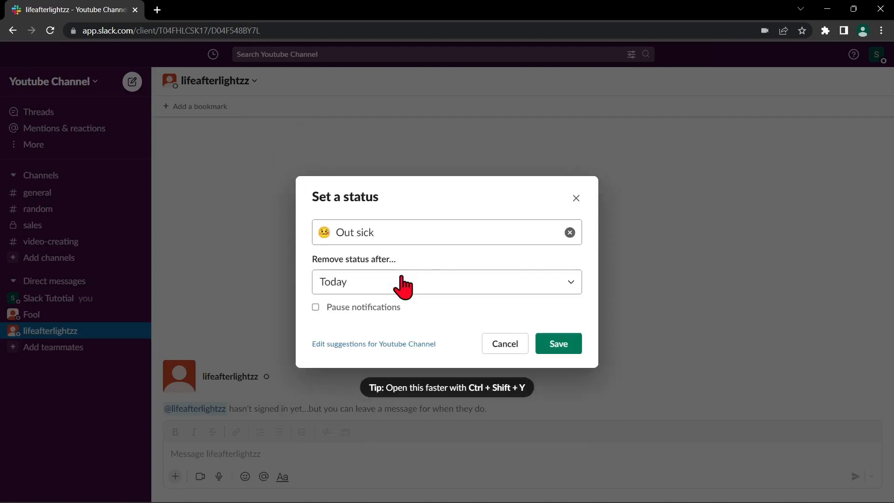
{"action": "left_click", "coordinate": [409, 286]}
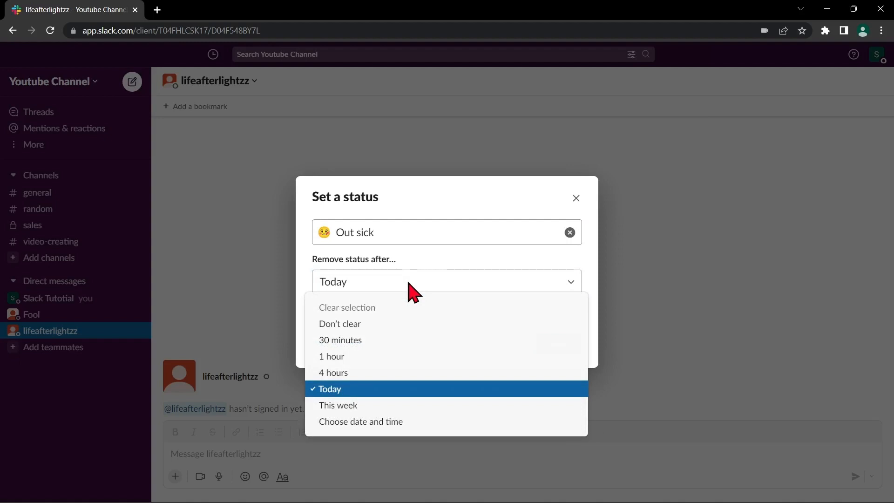
{"action": "left_click", "coordinate": [383, 407]}
{"action": "left_click", "coordinate": [579, 345]}
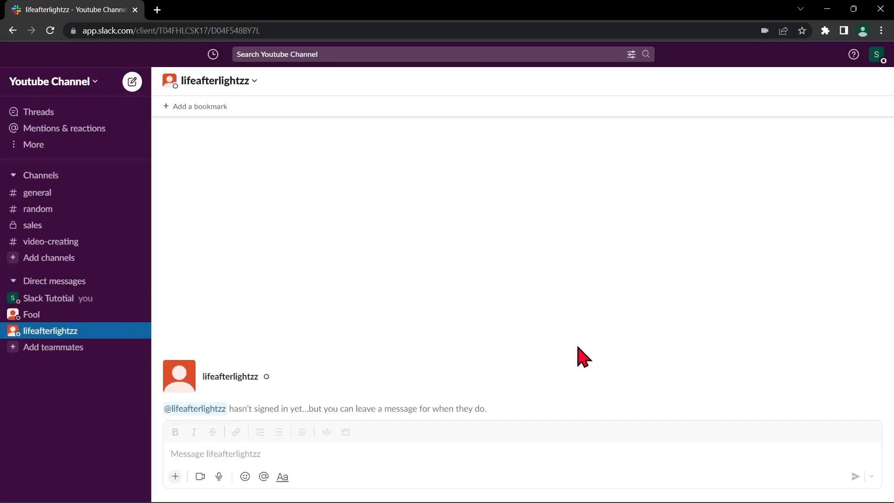
{"action": "mouse_move", "coordinate": [862, 65]}
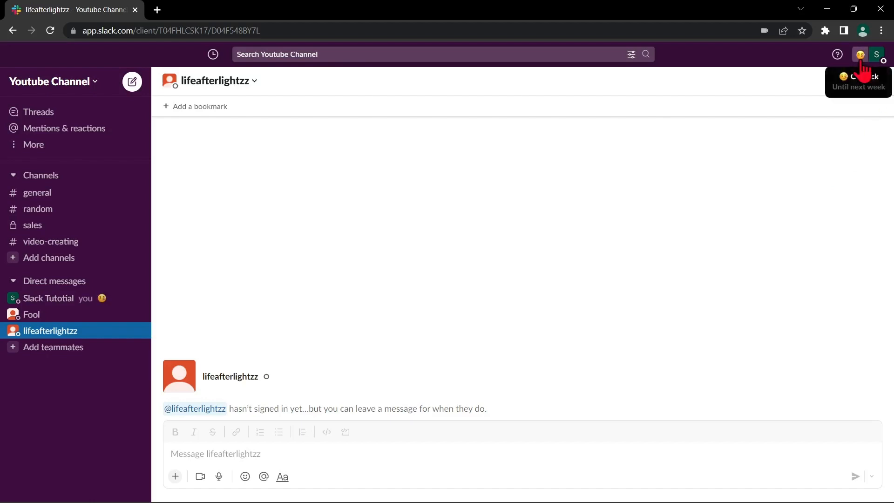